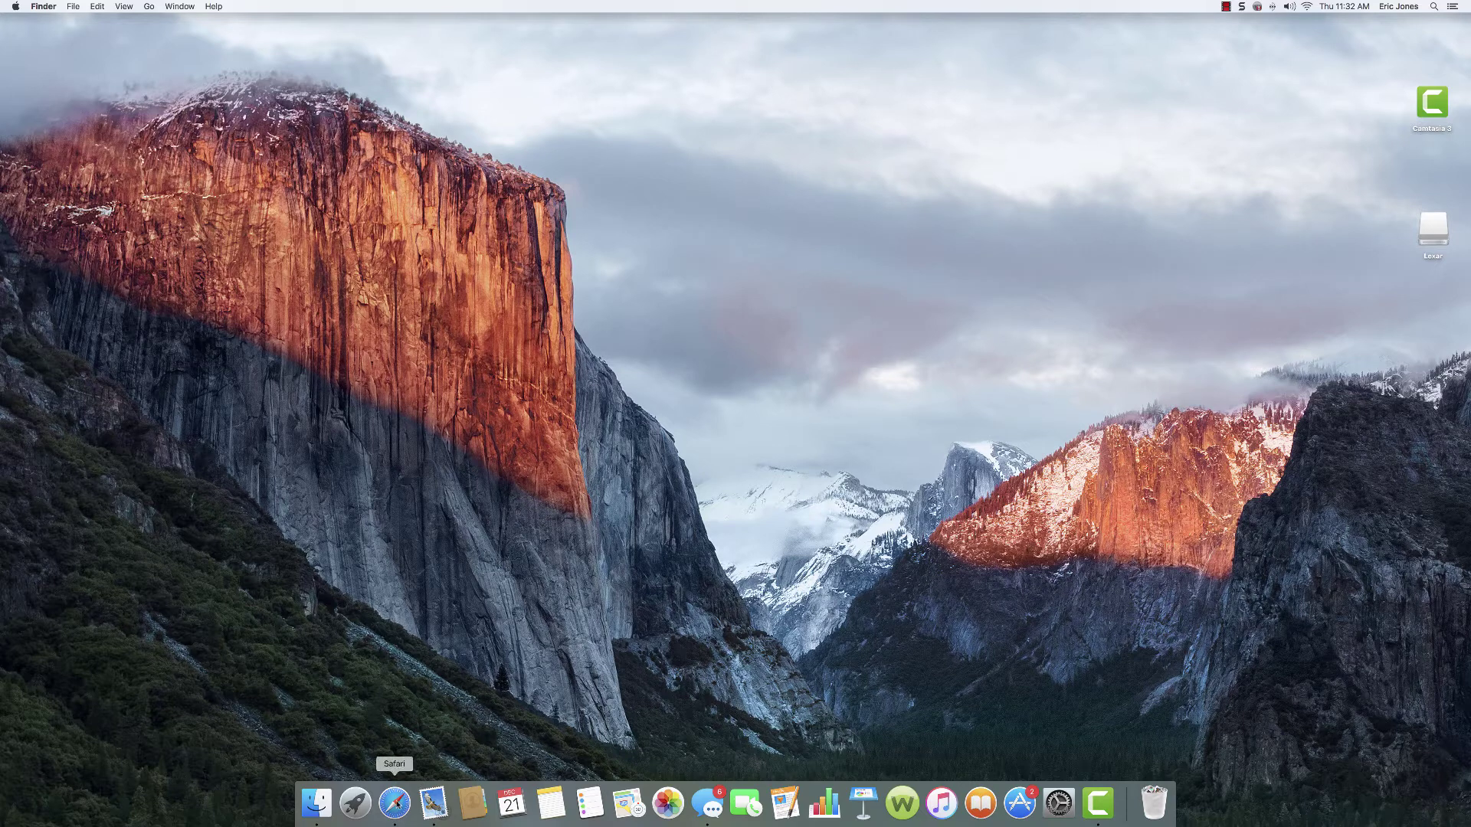
# Step: Load turfteacher.com in full-screen Safari and go to its Courses page
pyautogui.click(394, 802)
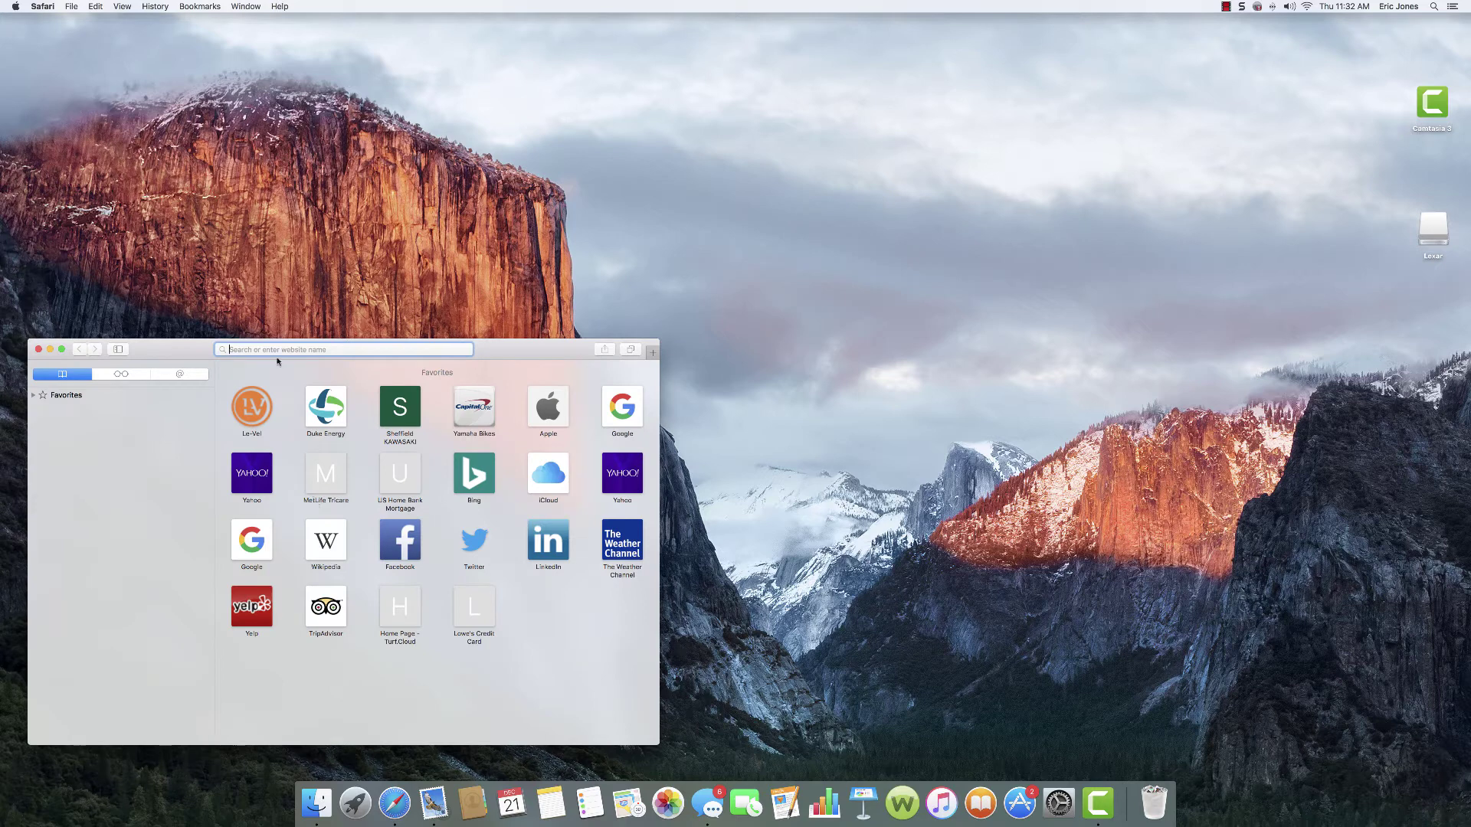
pyautogui.write('turfteacher.com')
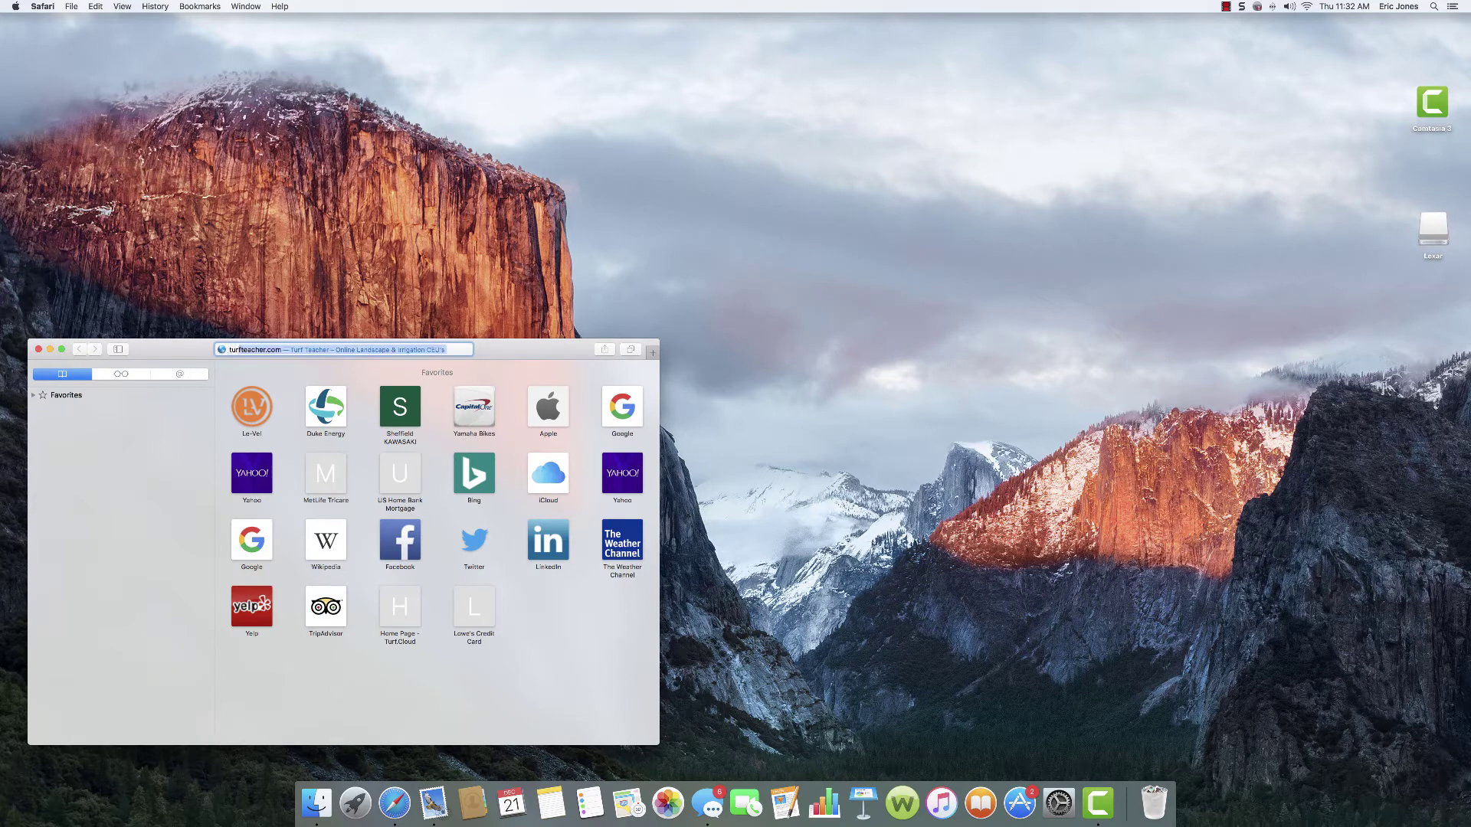
pyautogui.press('Return')
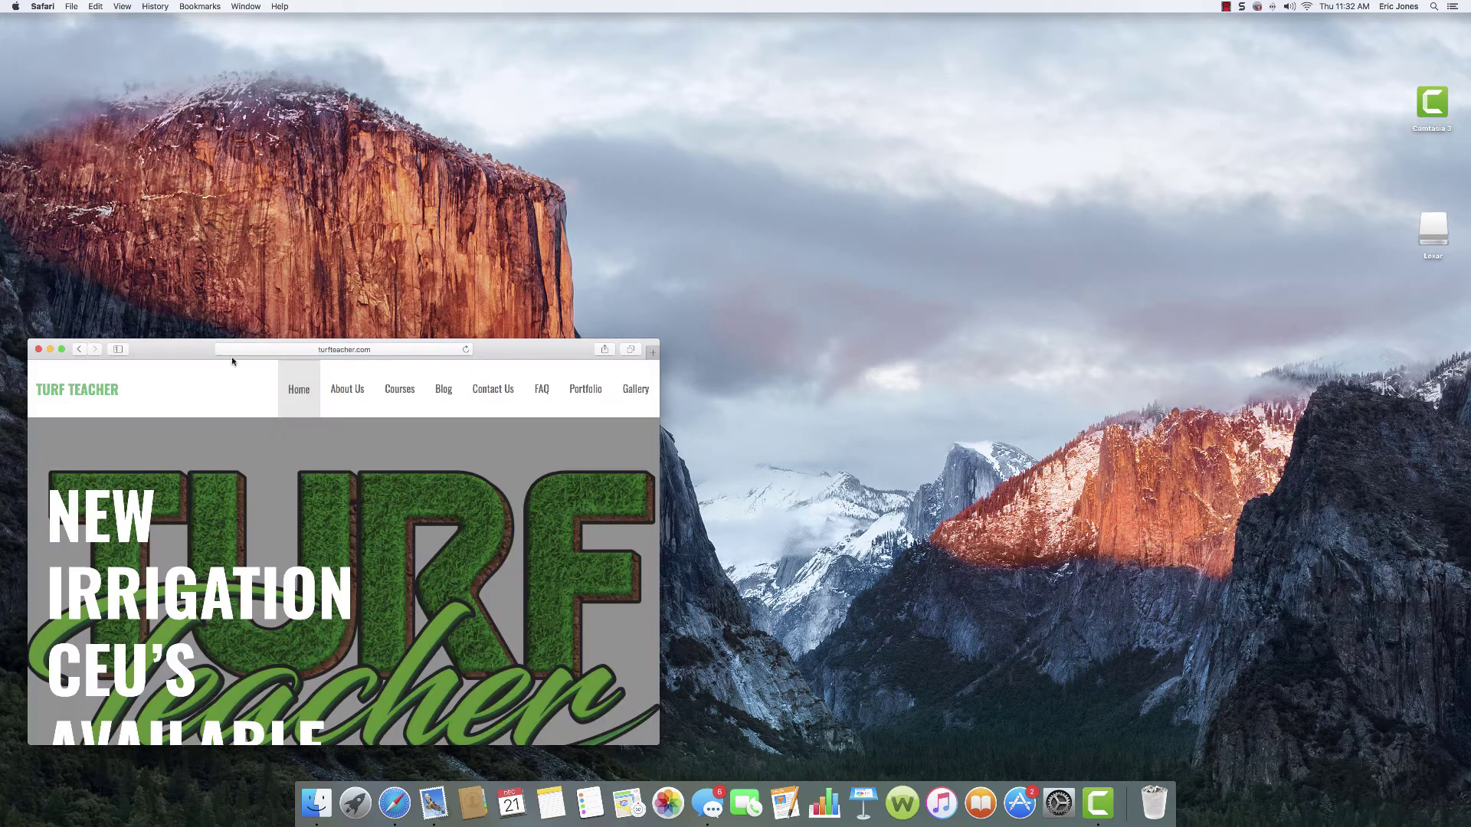
pyautogui.click(61, 349)
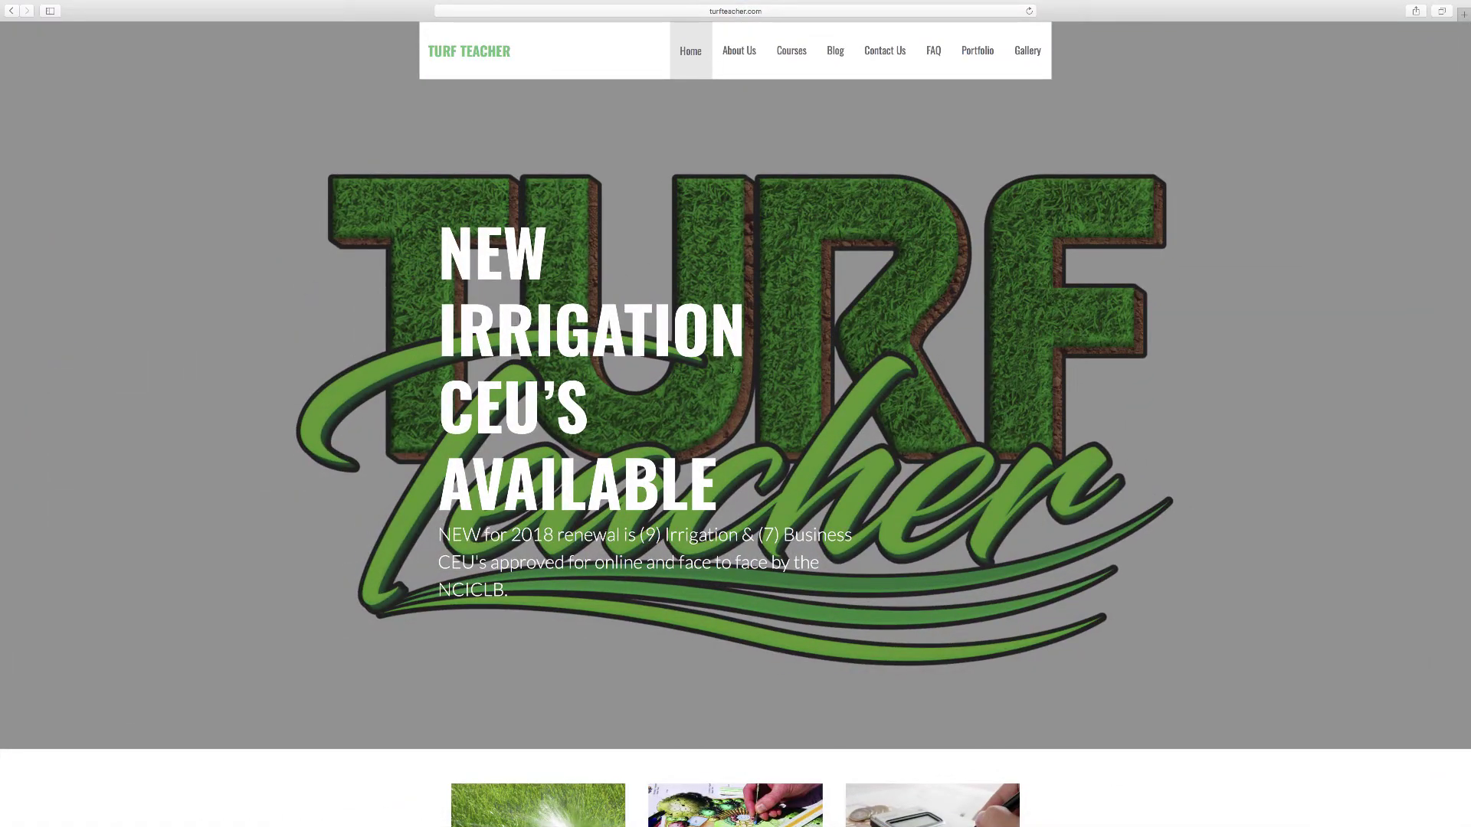
pyautogui.click(793, 54)
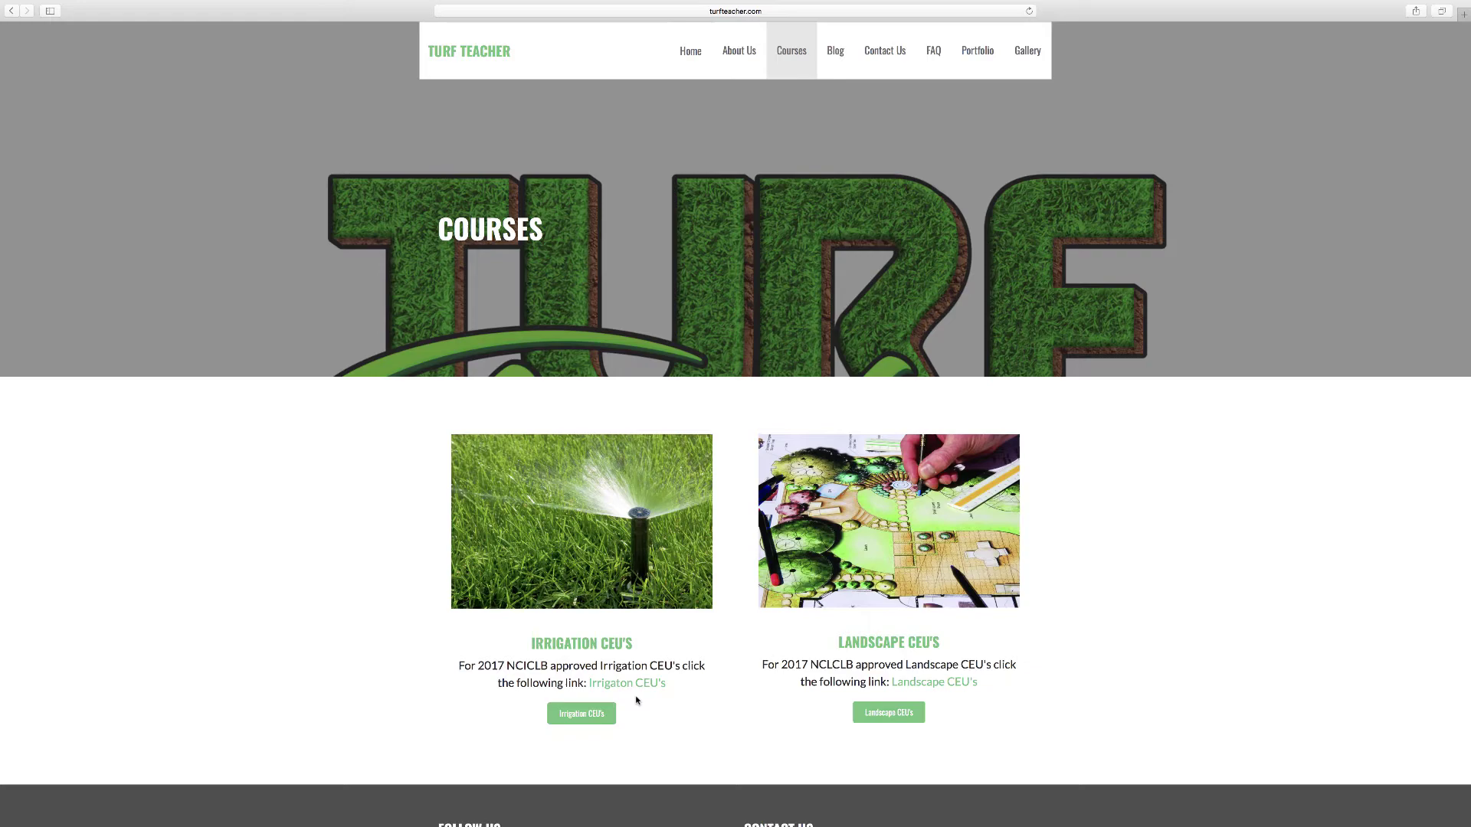
# Step: Open the Irrigation CEU's categories, expand all to browse the courses, then collapse them
pyautogui.click(573, 715)
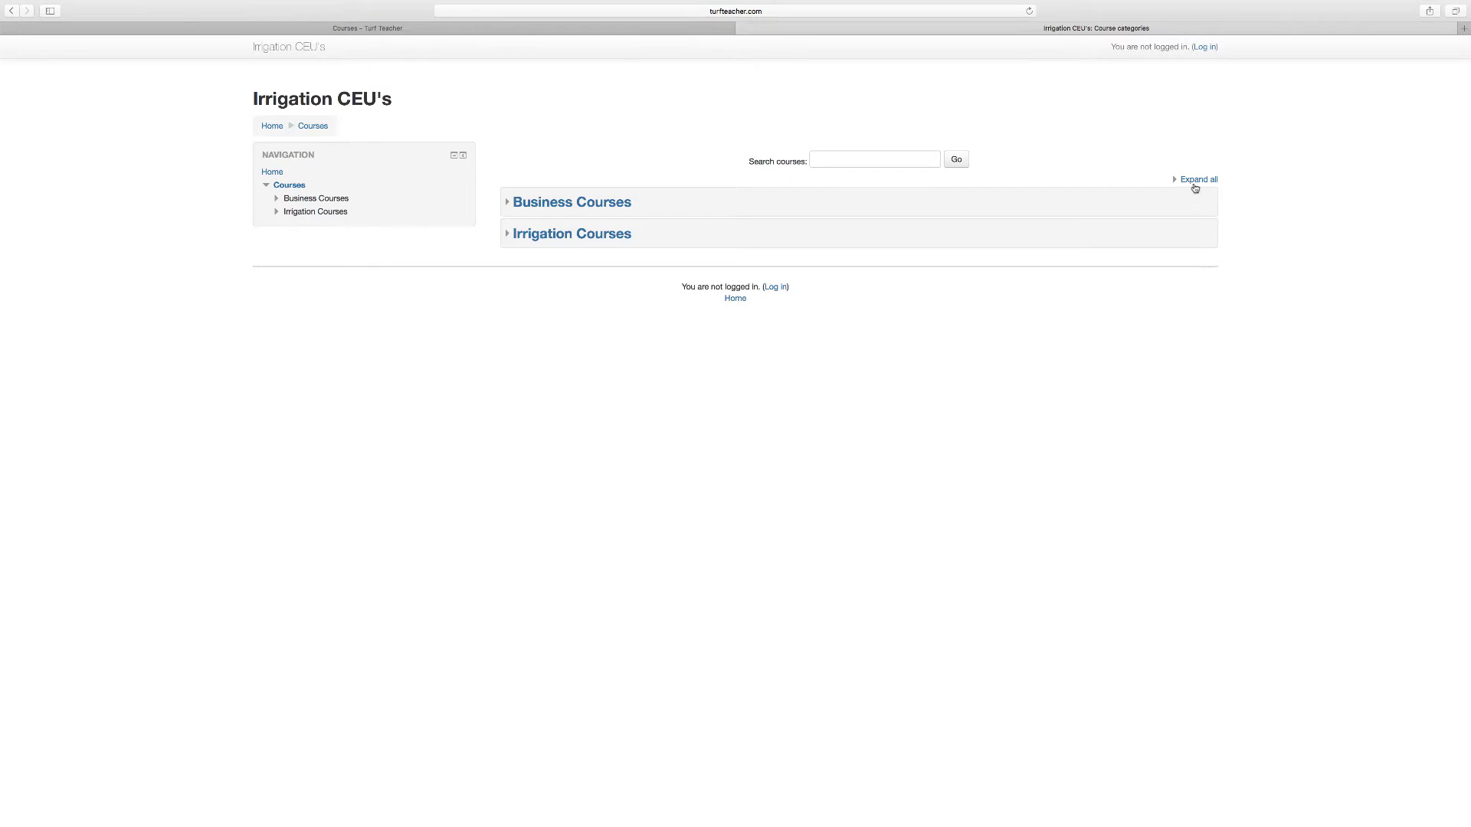
pyautogui.click(1192, 182)
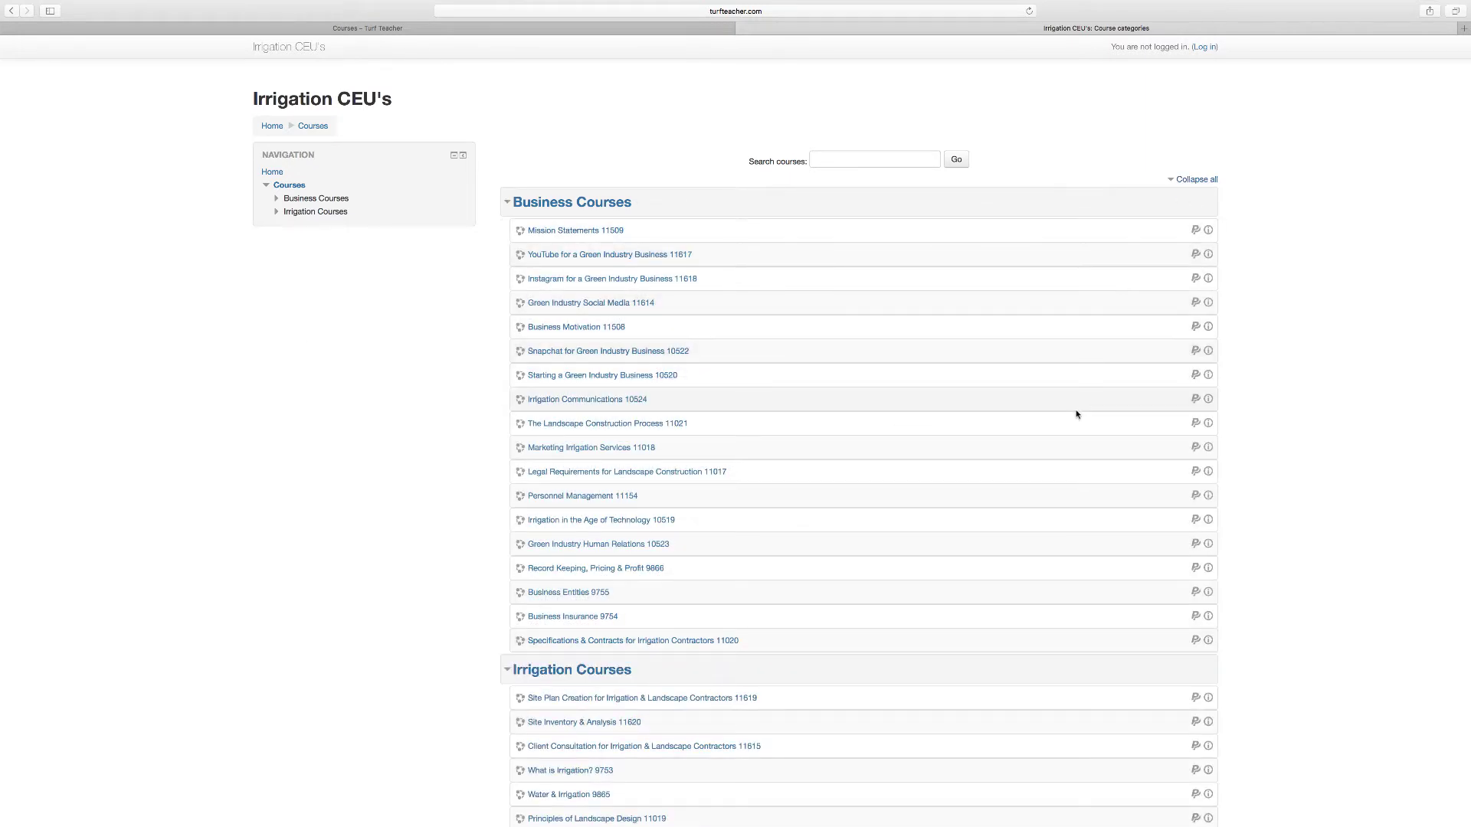
pyautogui.scroll(-5, 1076, 414)
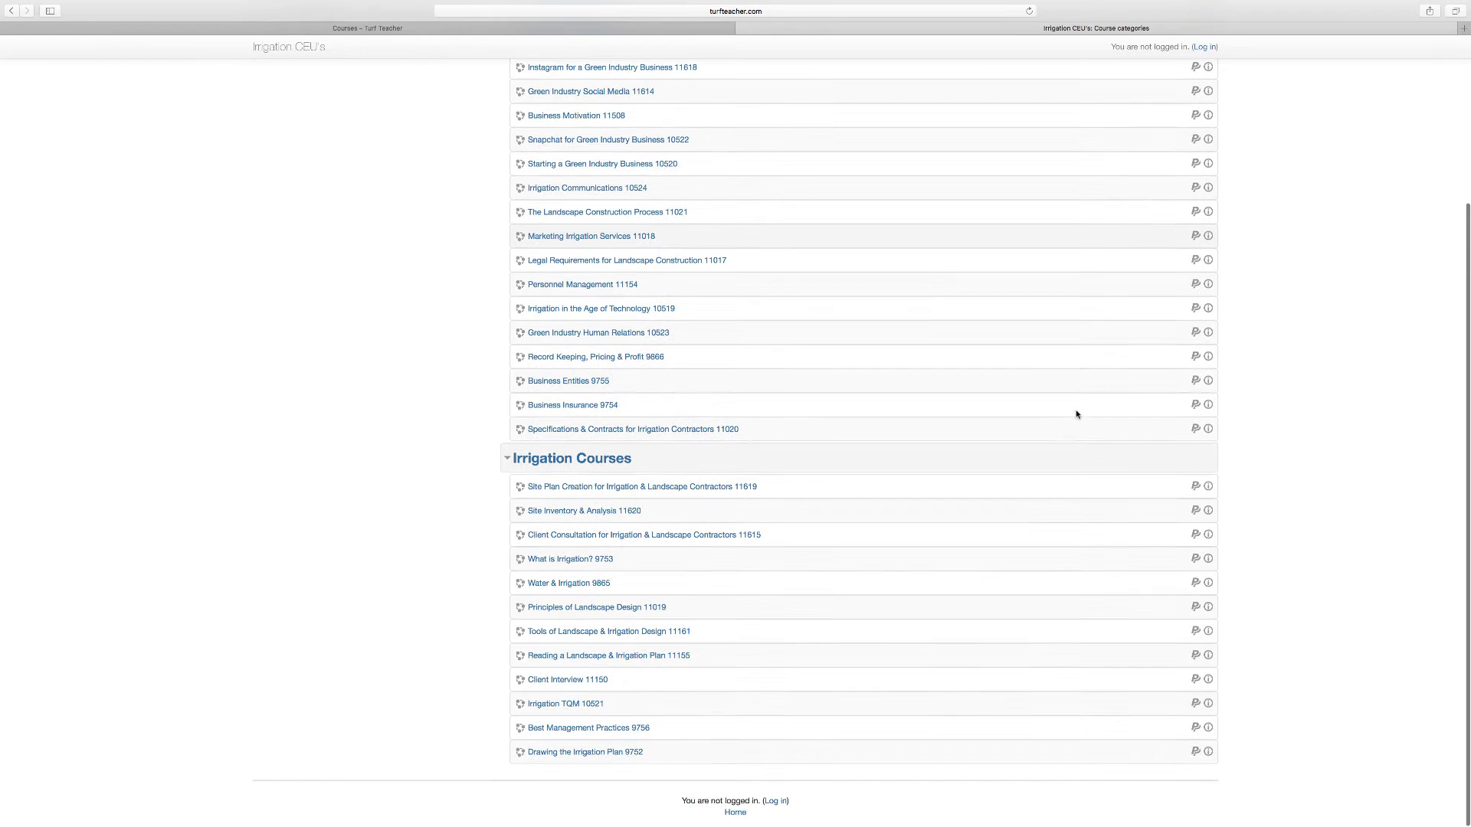
pyautogui.scroll(5, 1076, 415)
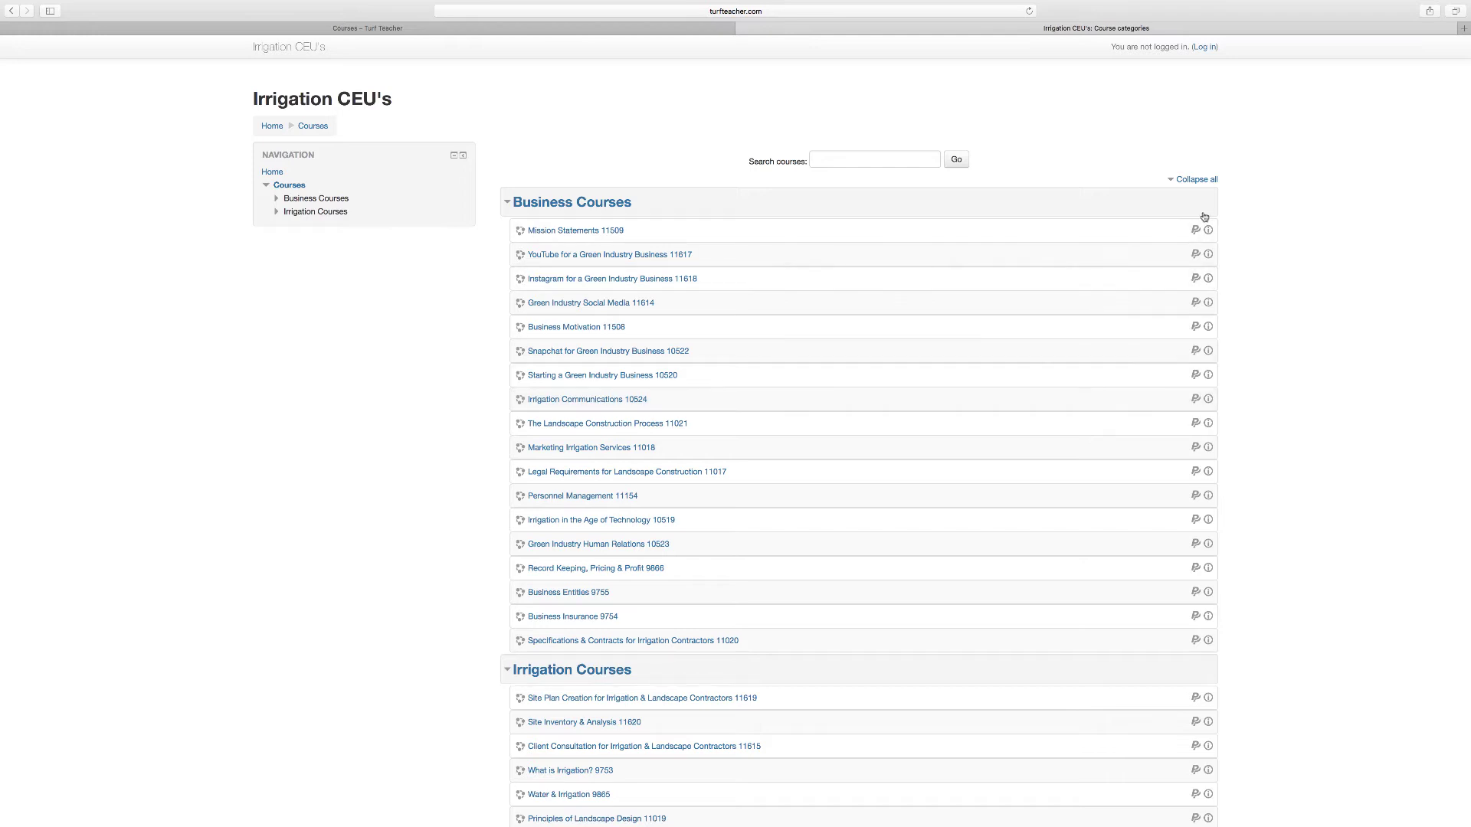
pyautogui.click(1194, 179)
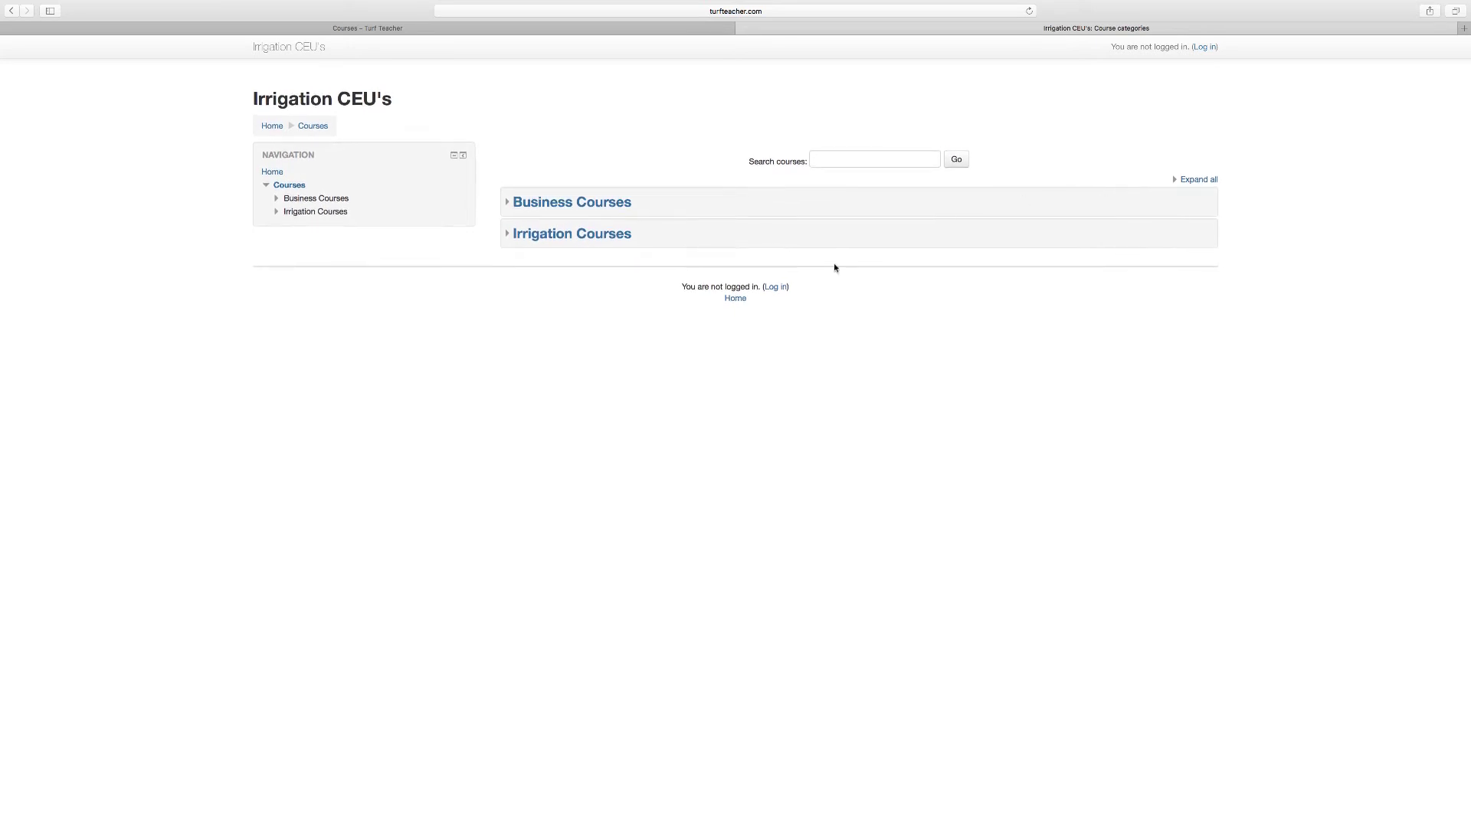
# Step: Go to the Moodle login page and start creating a new account
pyautogui.click(774, 288)
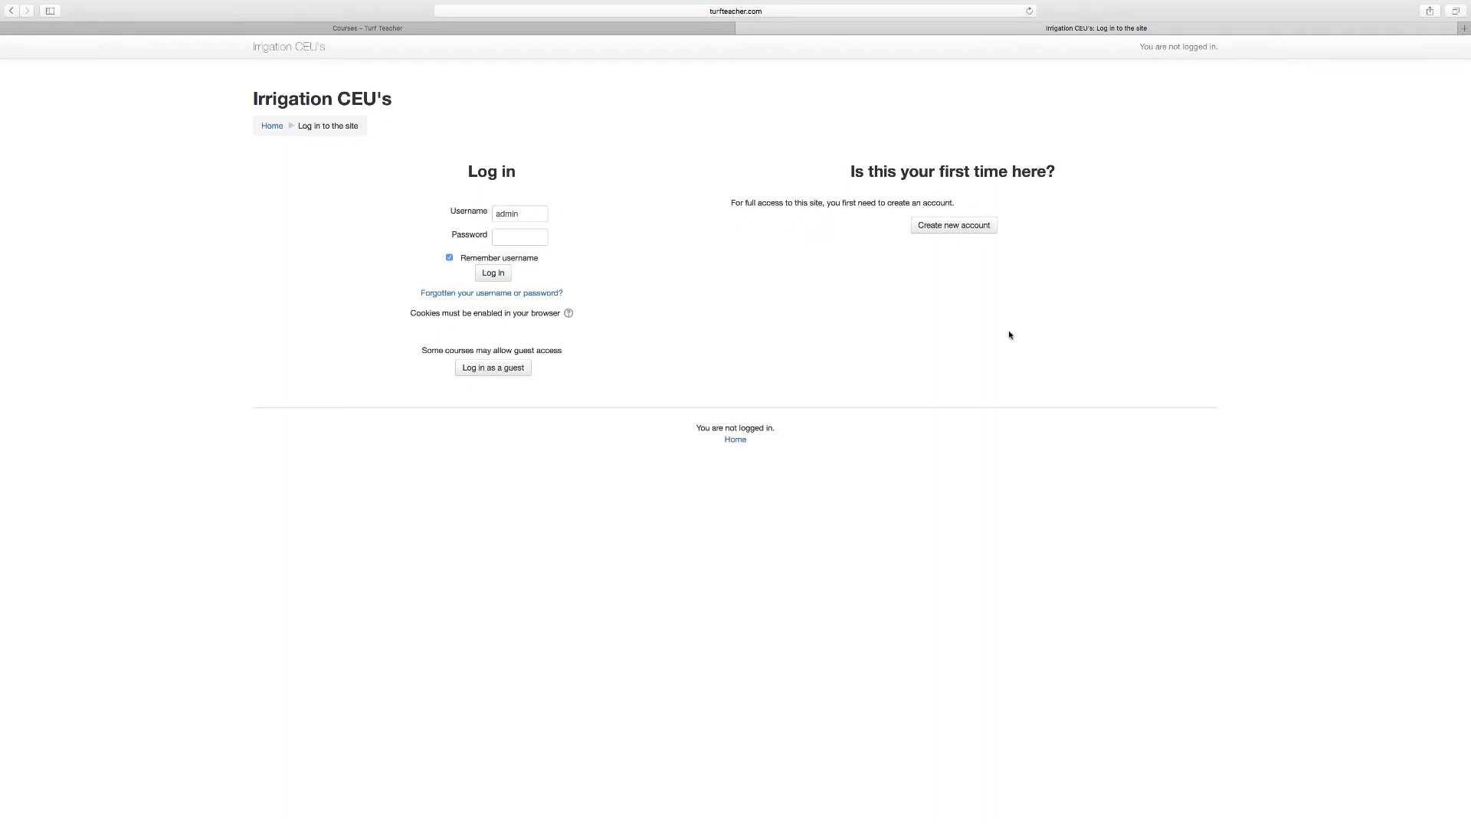
pyautogui.click(963, 228)
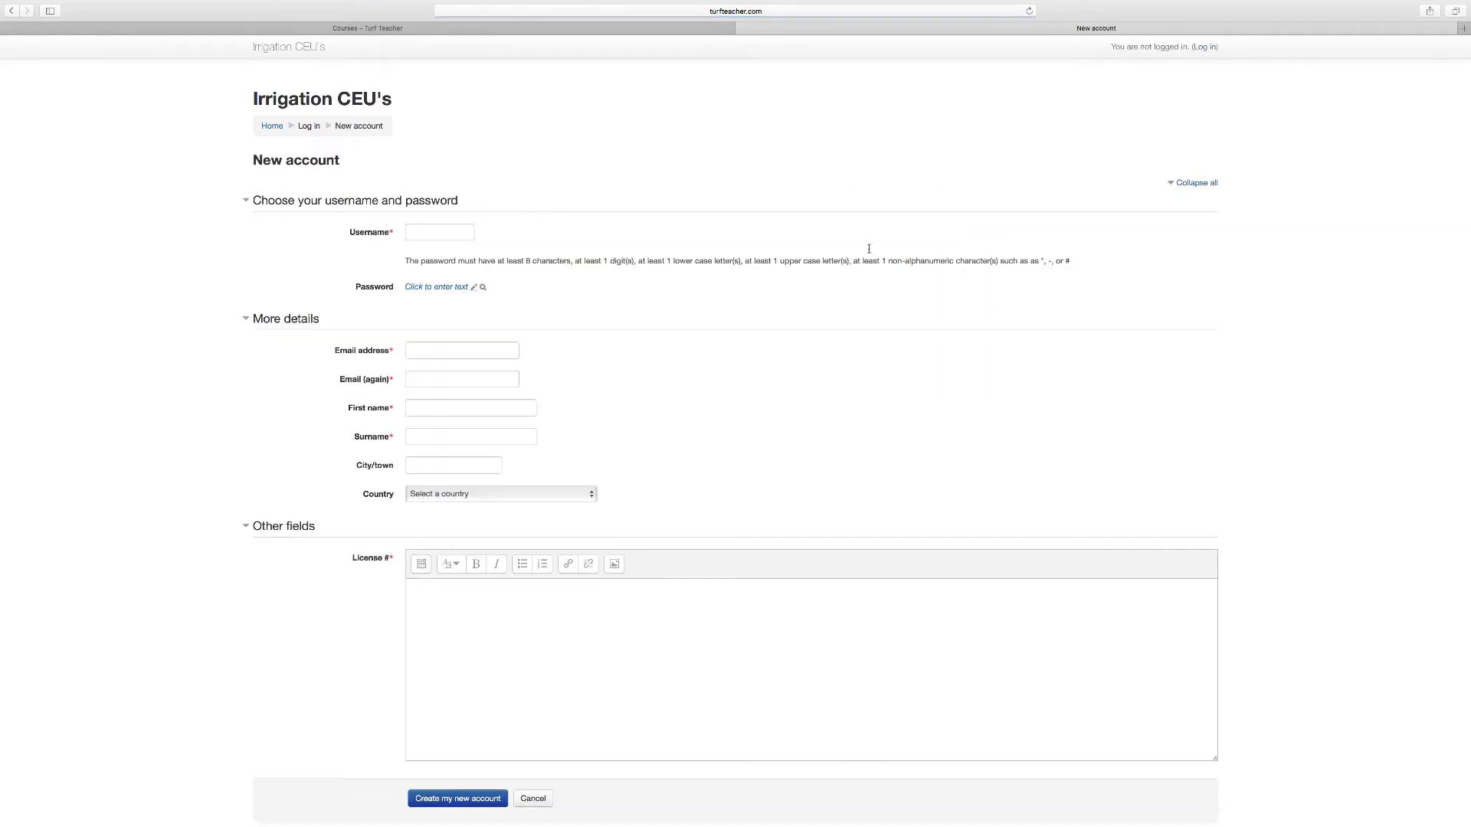
# Step: Enter a username and a password in the new account form, revealing the password
pyautogui.click(417, 231)
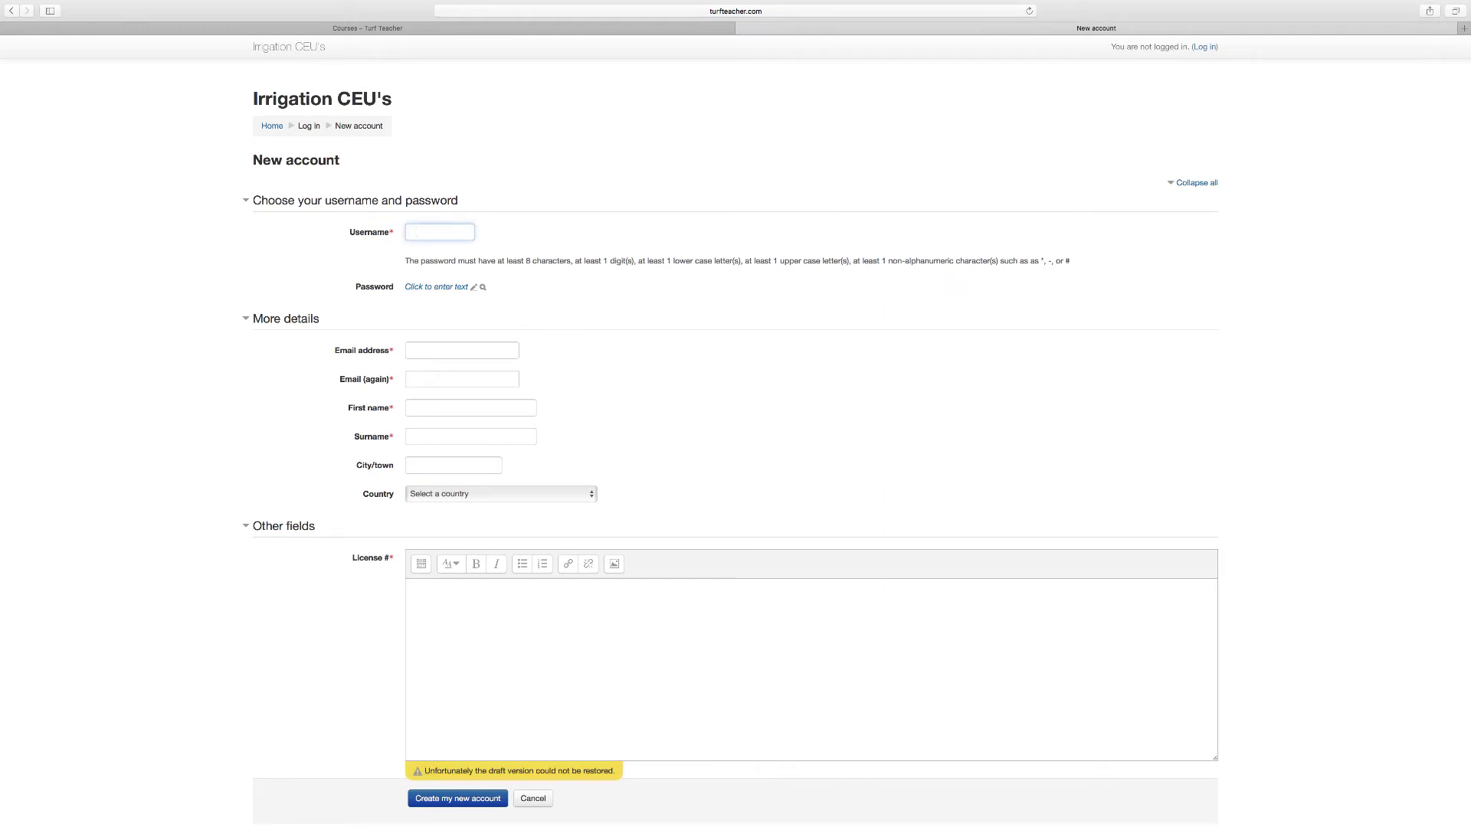
pyautogui.write('turfteacher1')
pyautogui.click(424, 352)
pyautogui.click(438, 288)
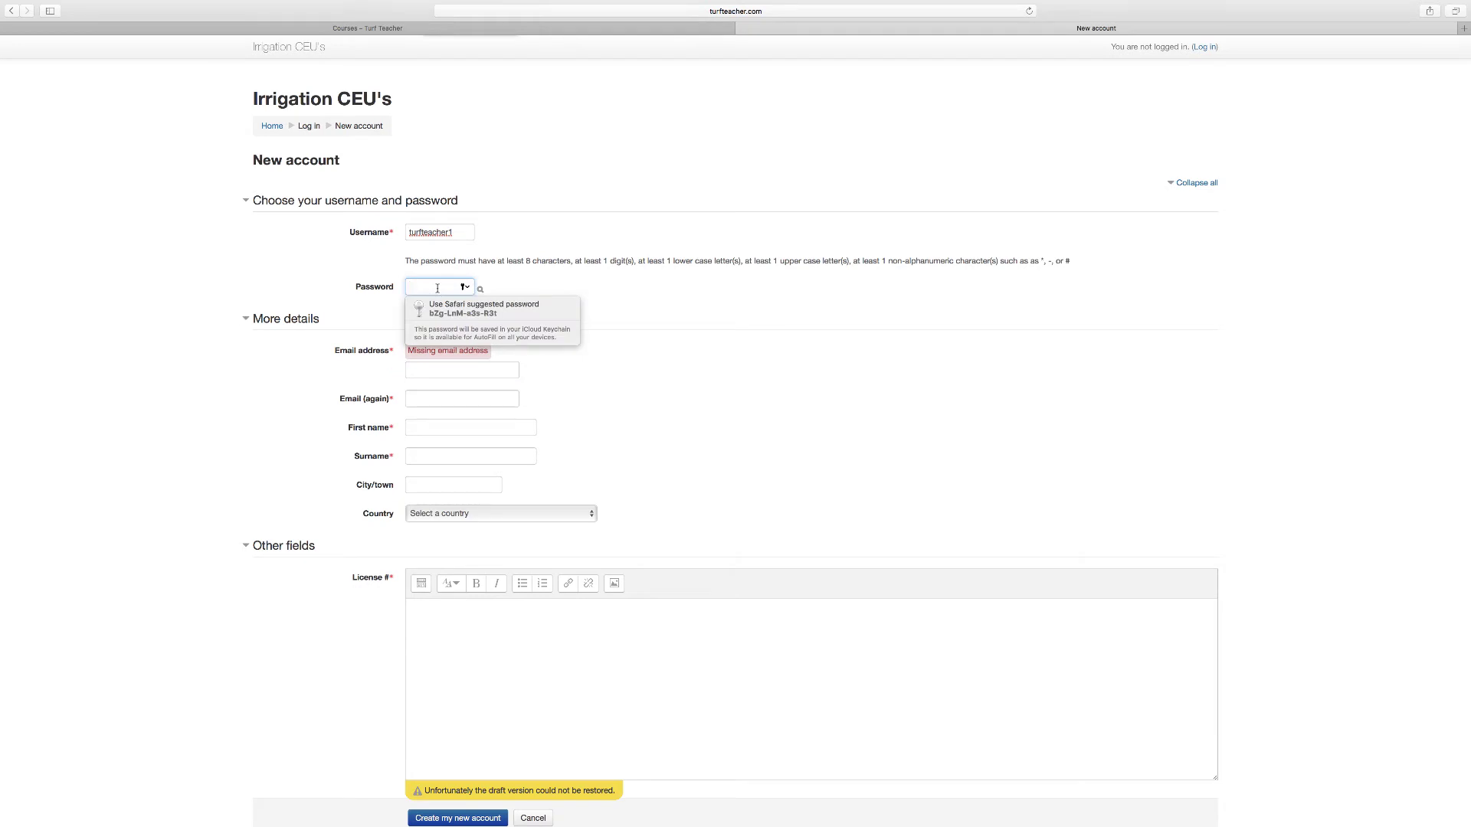
pyautogui.write('TT')
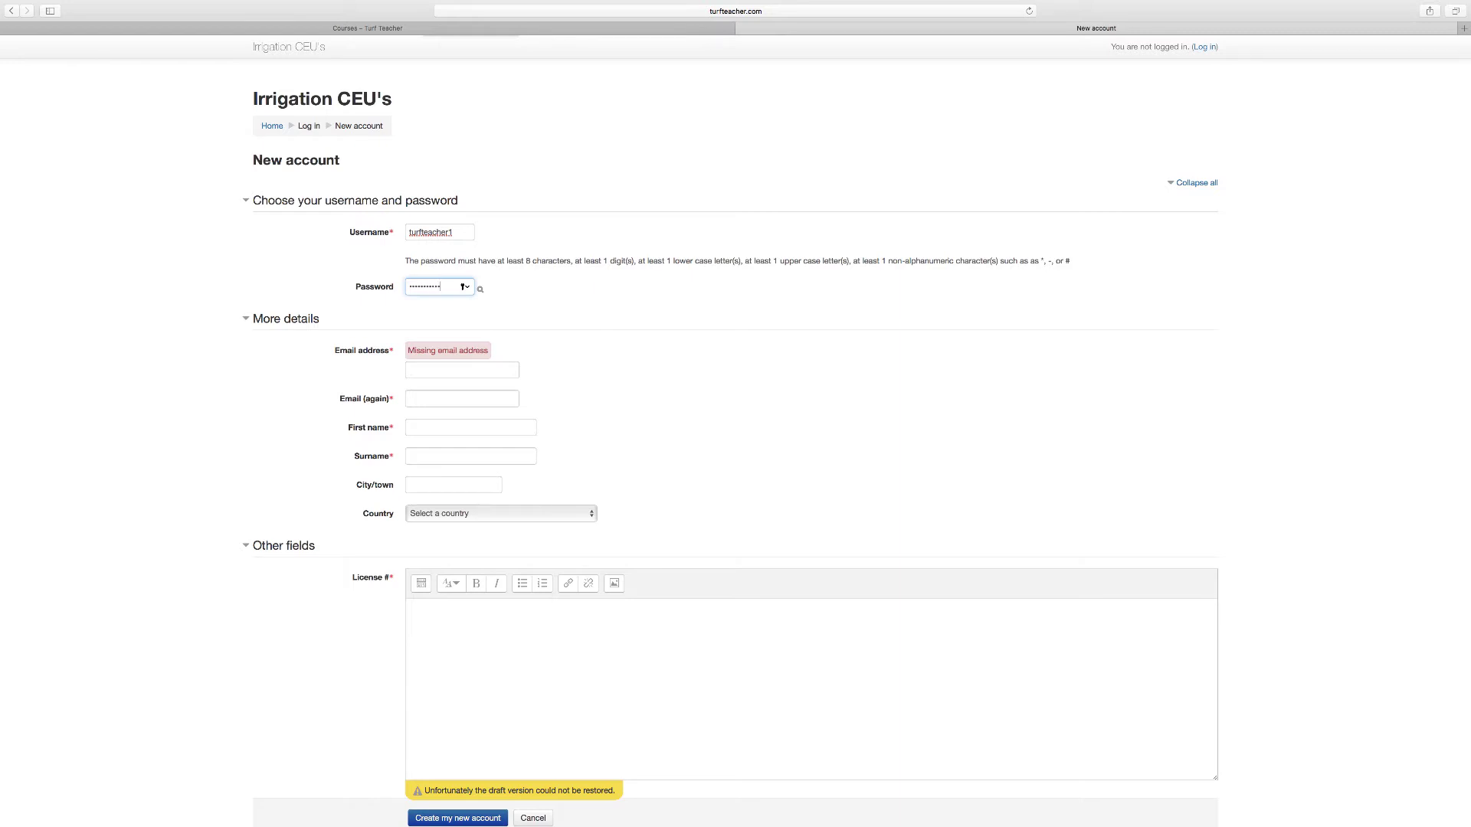
pyautogui.click(480, 290)
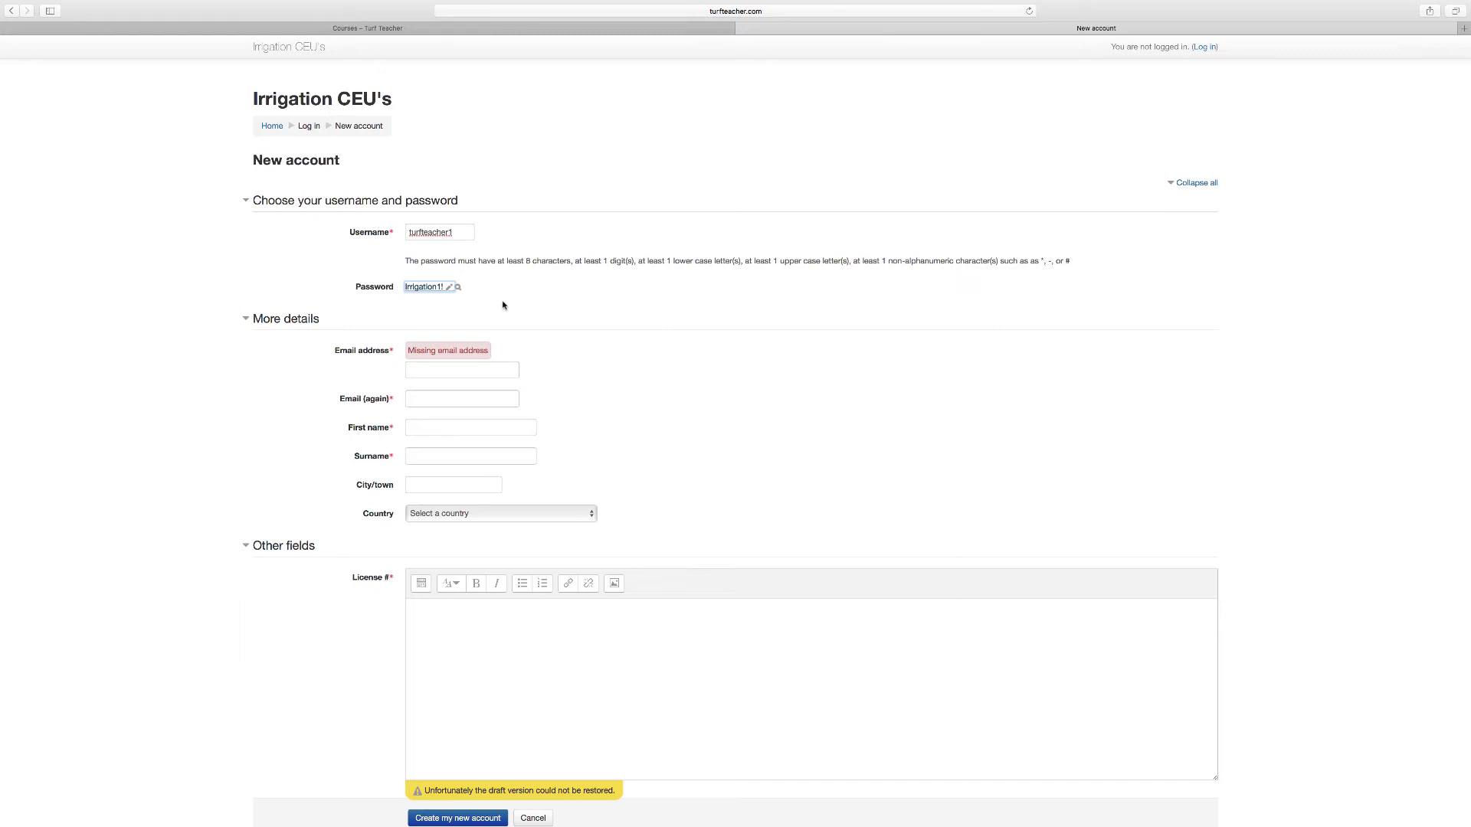
# Step: Fill in the email address twice, plus the first name and surname
pyautogui.click(425, 371)
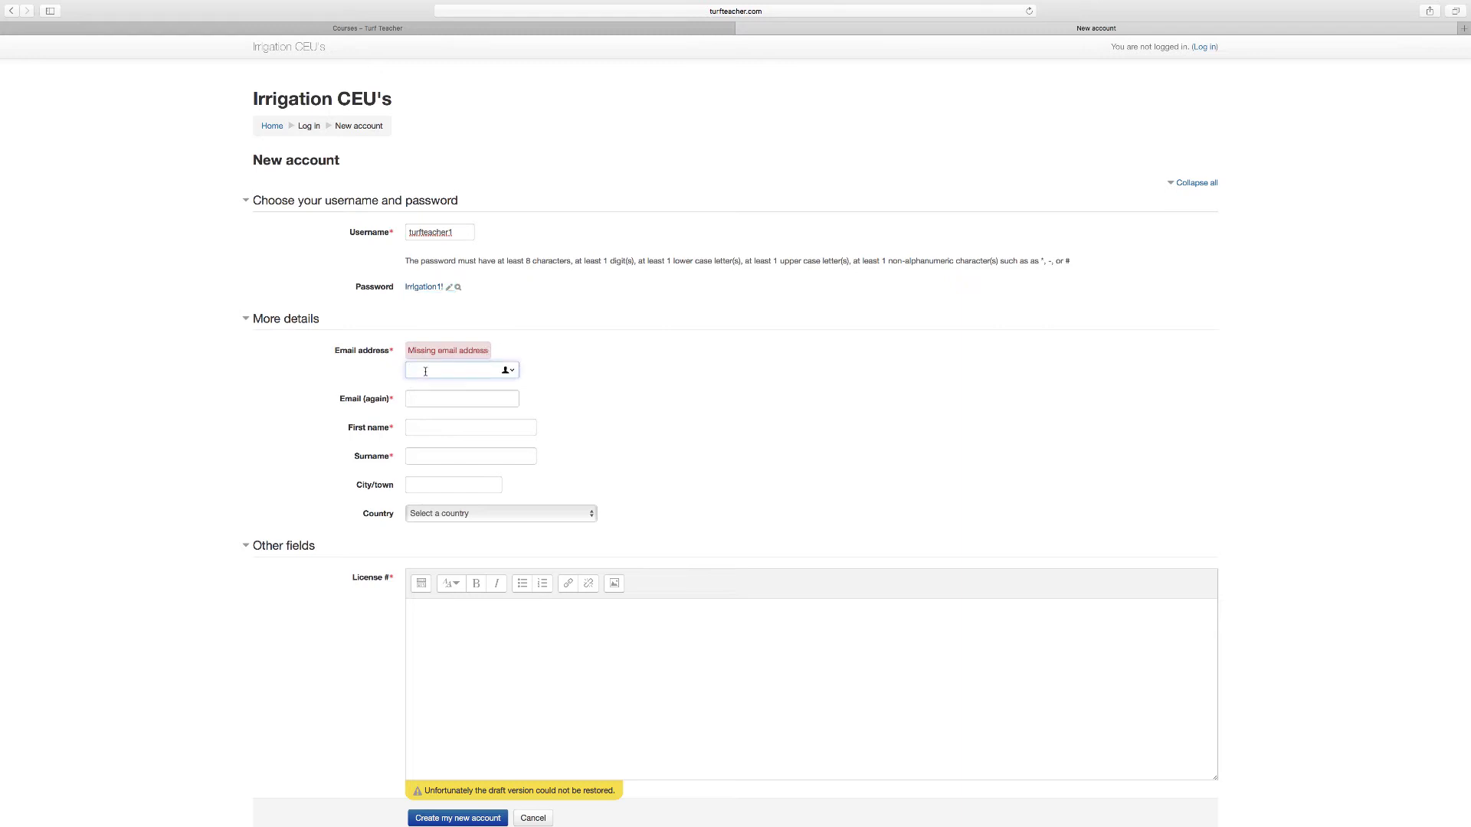
pyautogui.press('Tab')
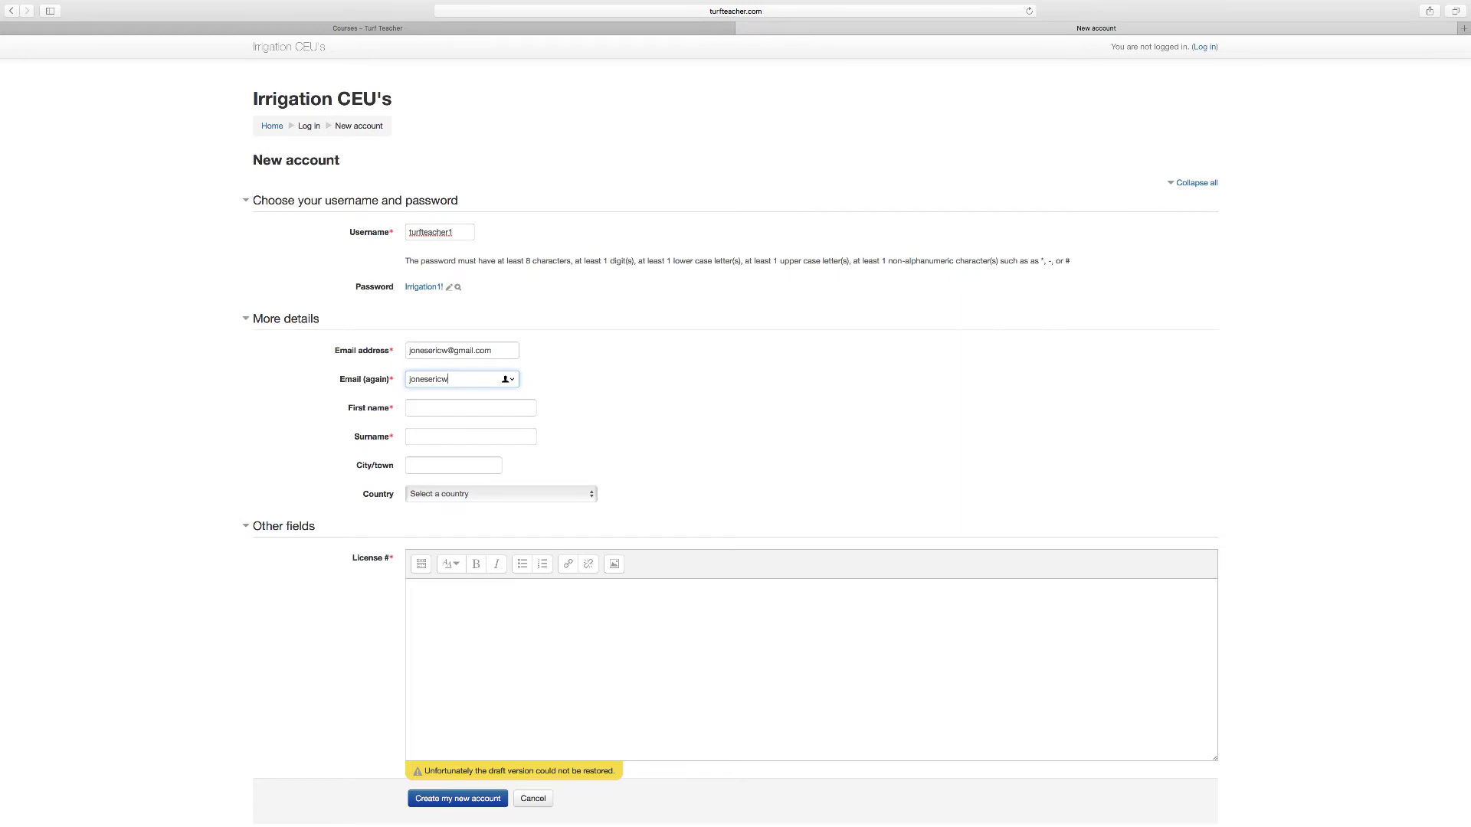
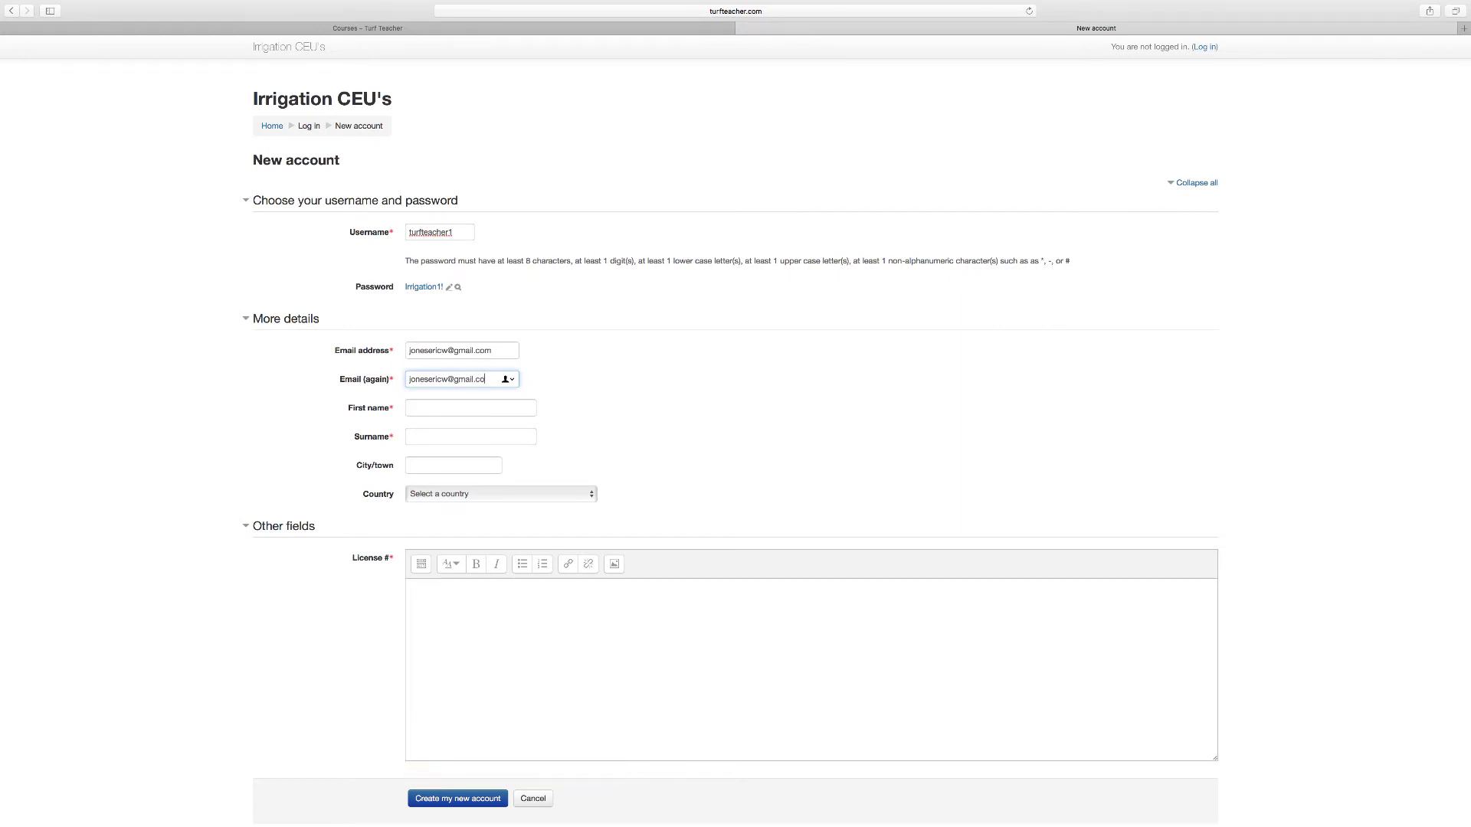
pyautogui.click(429, 407)
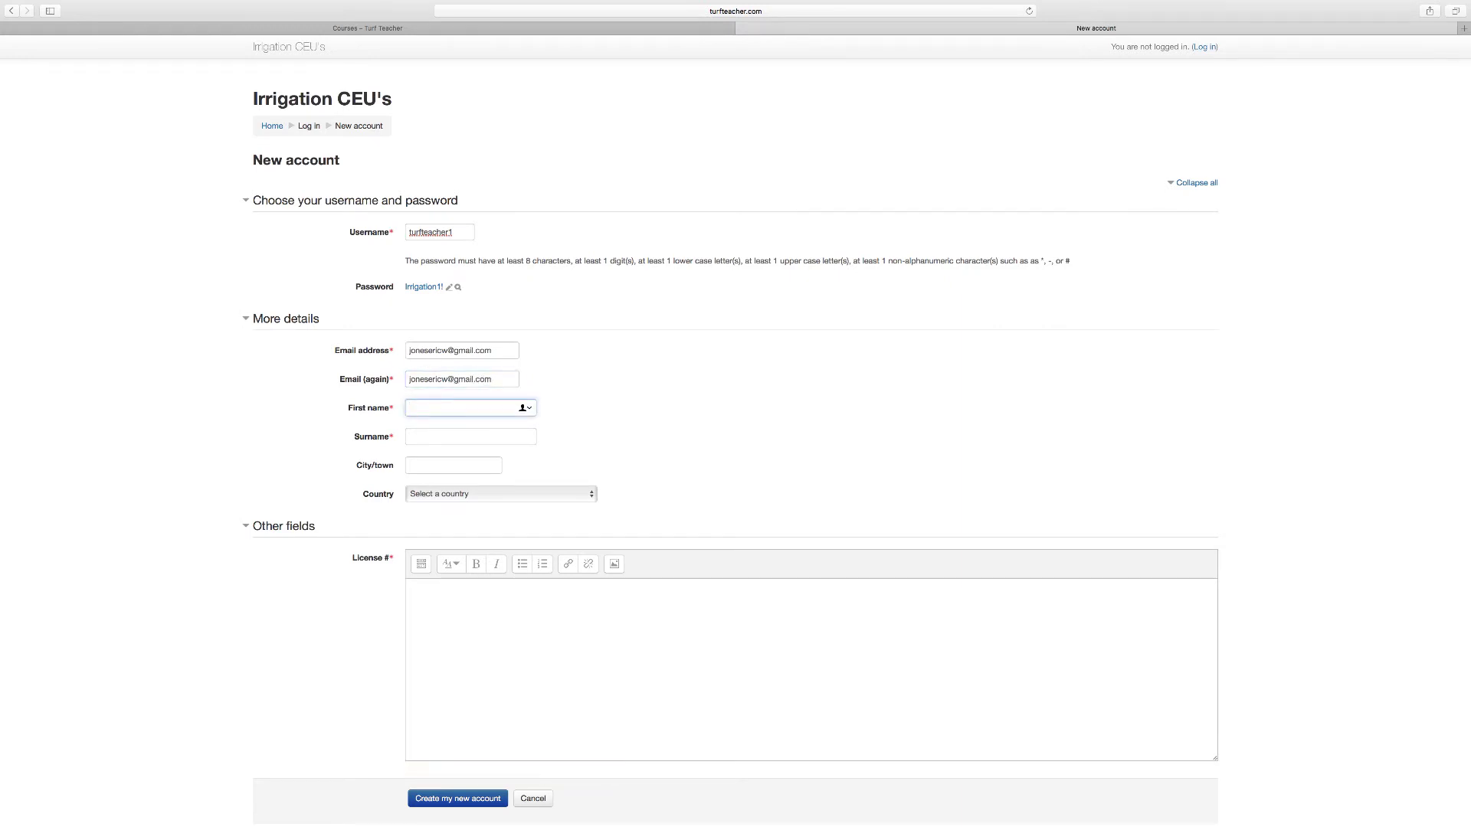
pyautogui.press('Tab')
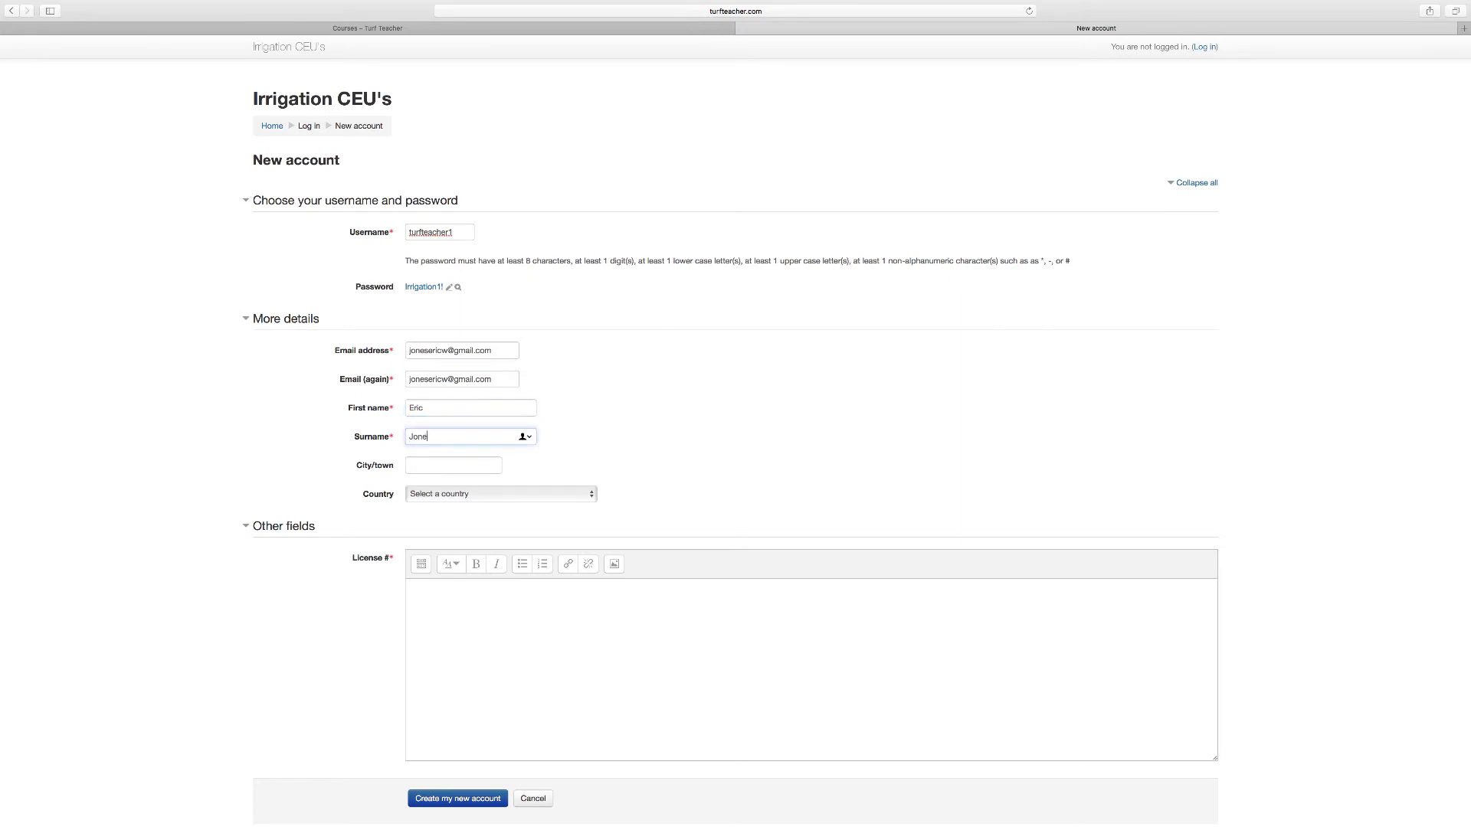
pyautogui.click(604, 459)
# Step: Enter the city, choose United States as the country, and fill in the license number
pyautogui.click(432, 466)
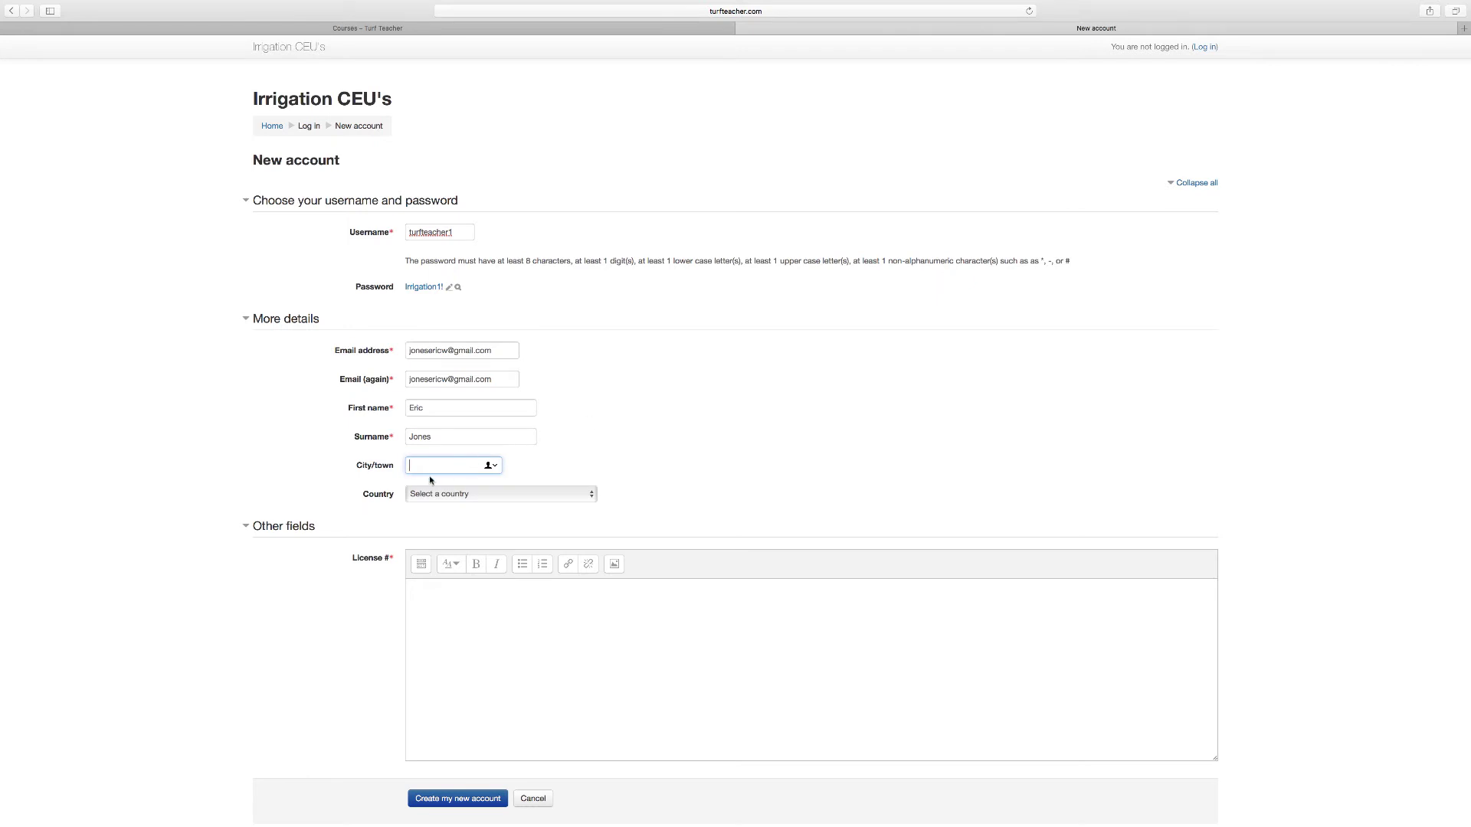
pyautogui.write('Pfafftown')
pyautogui.click(595, 498)
pyautogui.click(510, 570)
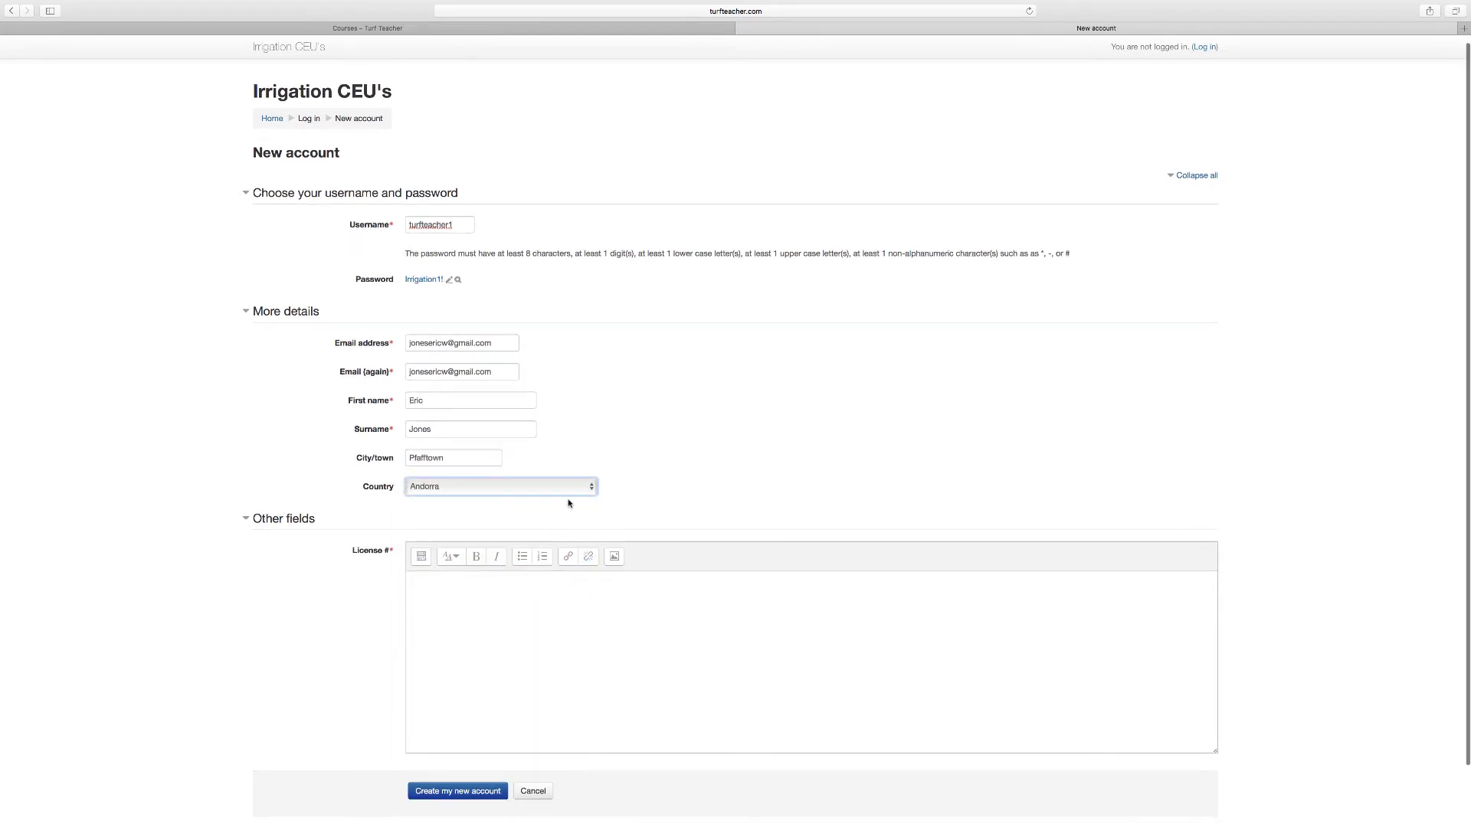
pyautogui.click(590, 488)
pyautogui.scroll(-5, 533, 589)
pyautogui.scroll(-15, 534, 594)
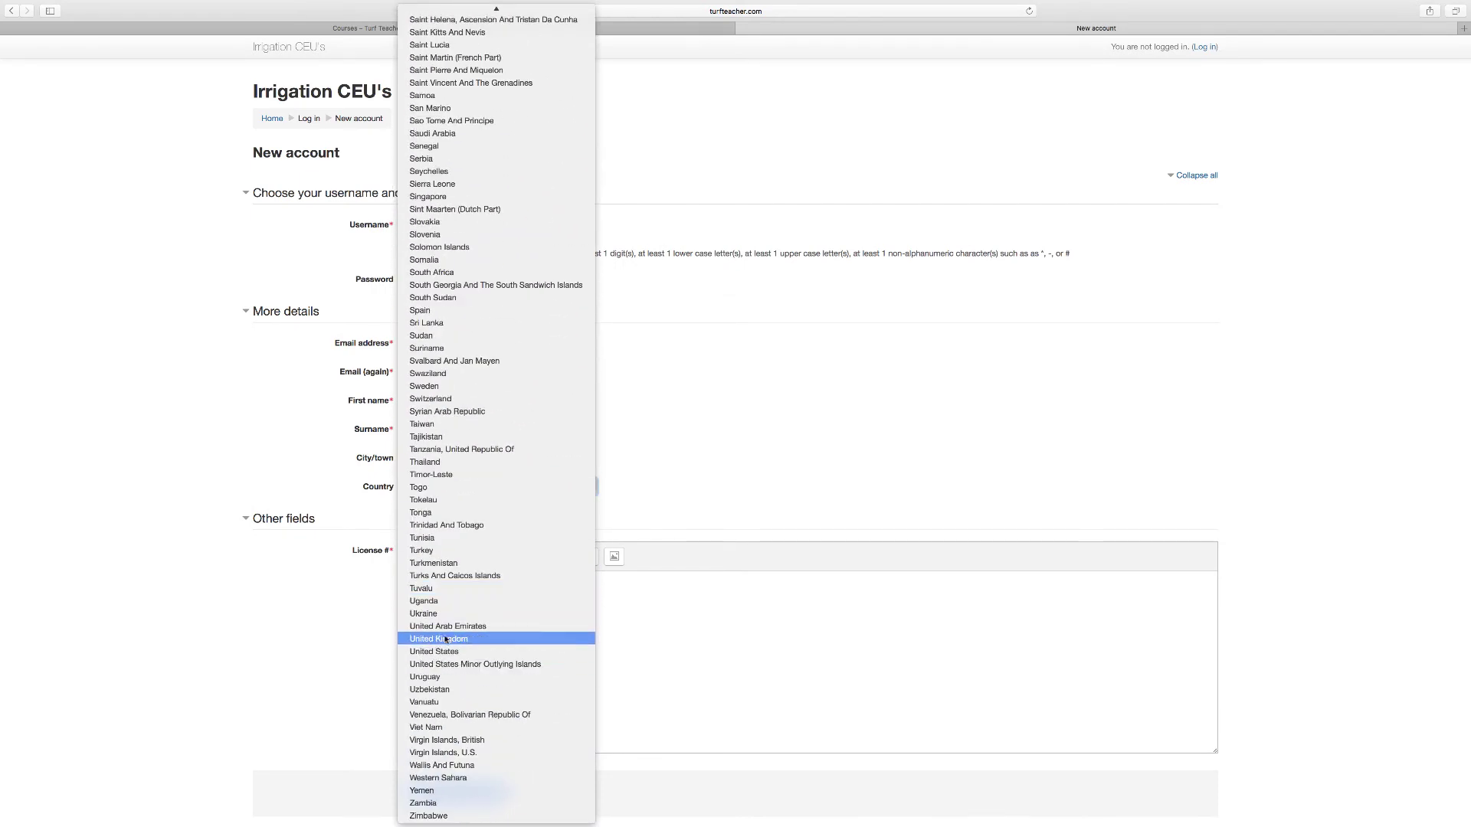
pyautogui.click(435, 652)
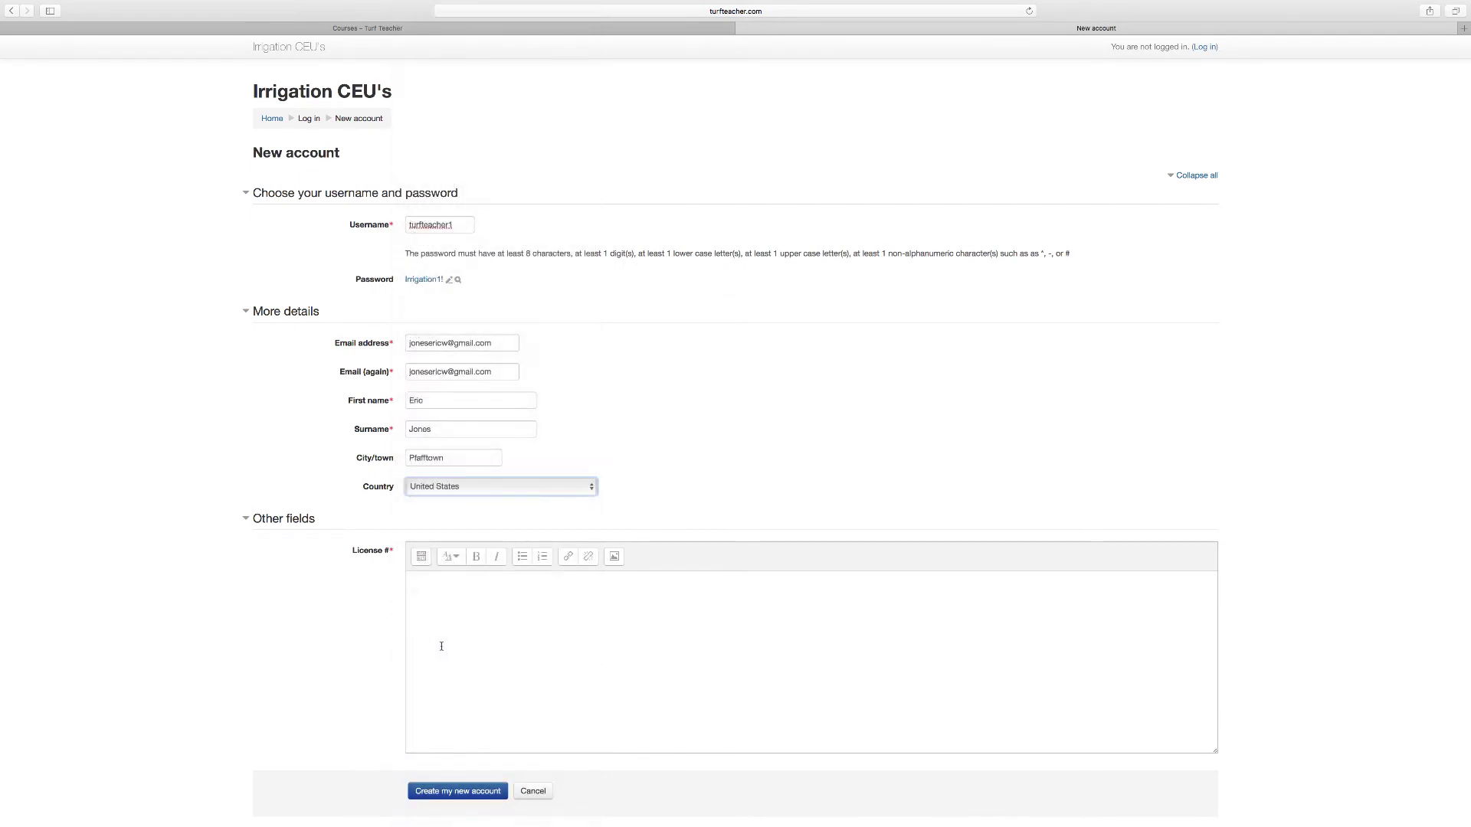
pyautogui.click(452, 599)
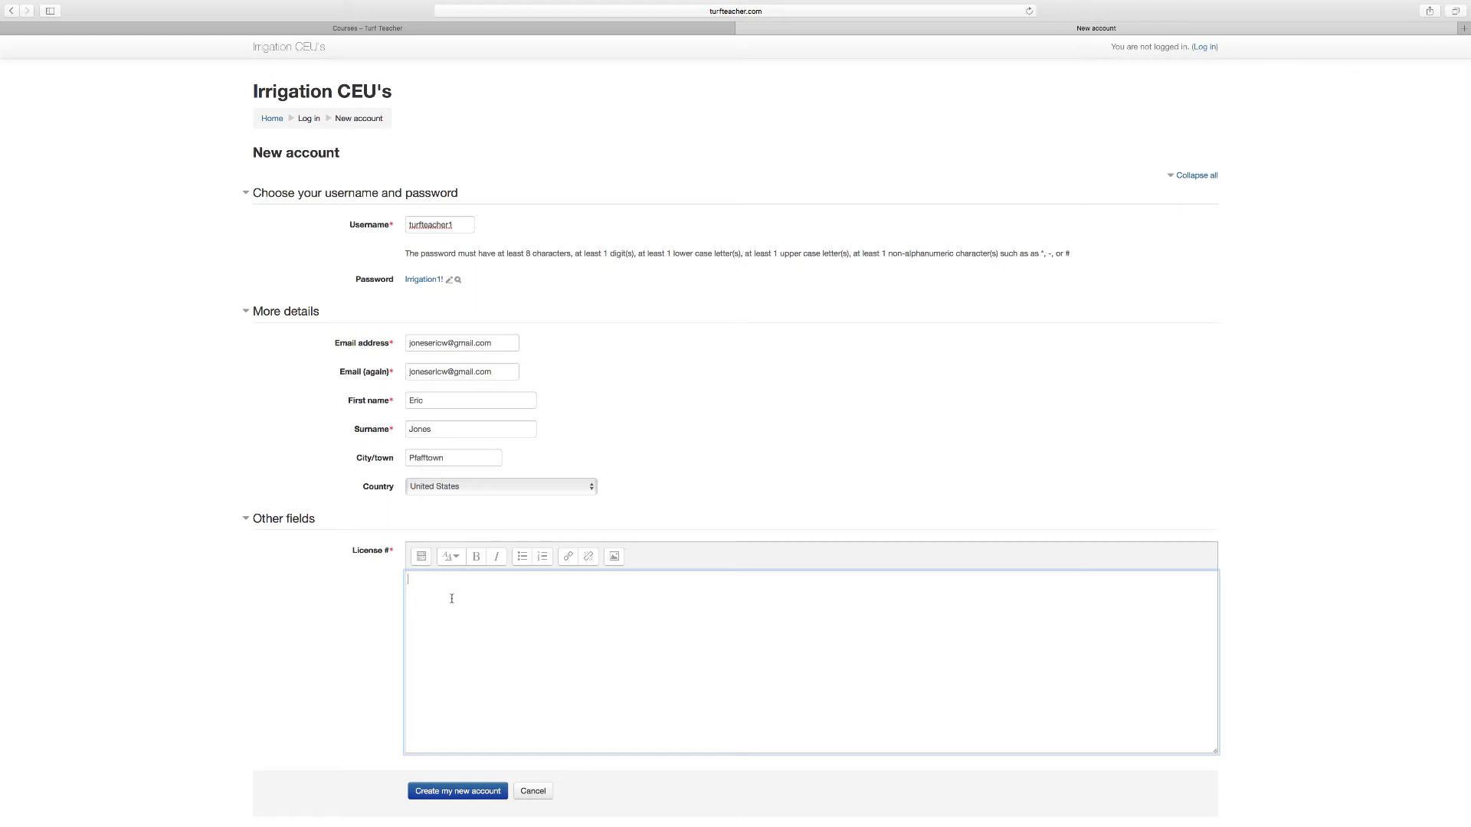
pyautogui.write('2018')
pyautogui.scroll(-2, 538, 637)
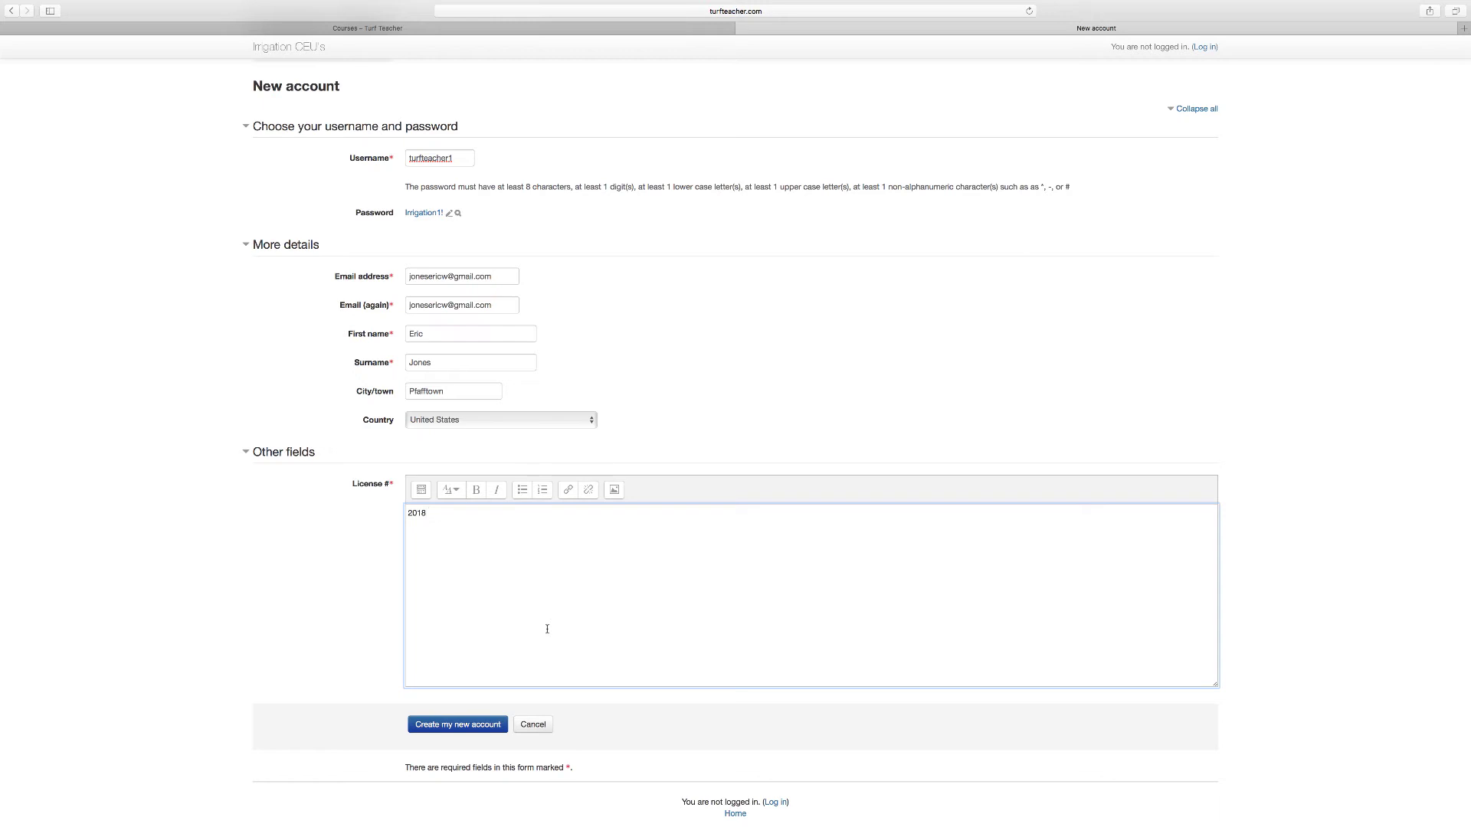
# Step: Submit the new account registration and take Safari out of full screen
pyautogui.click(462, 725)
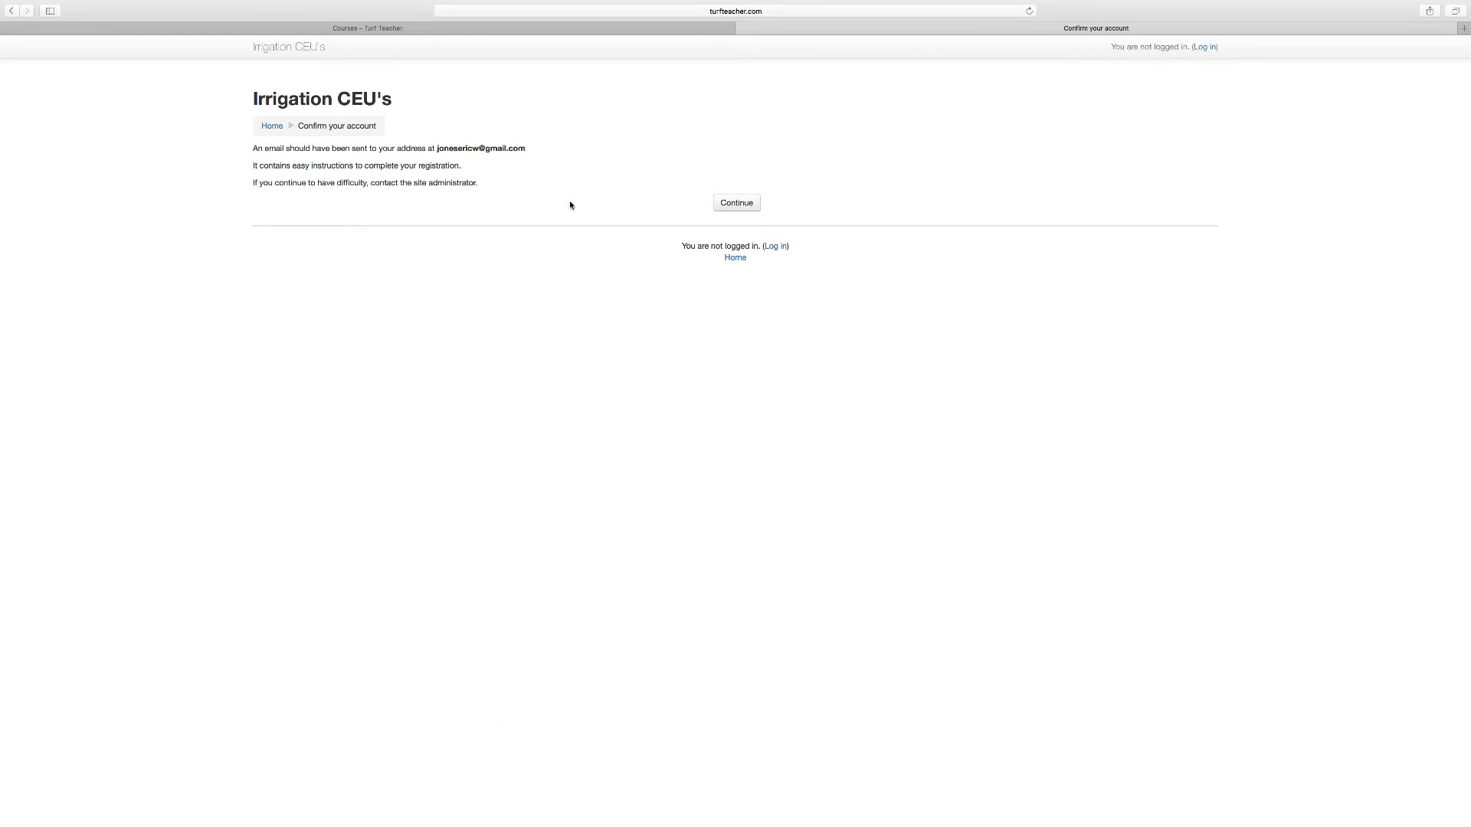
pyautogui.moveTo(61, 3)
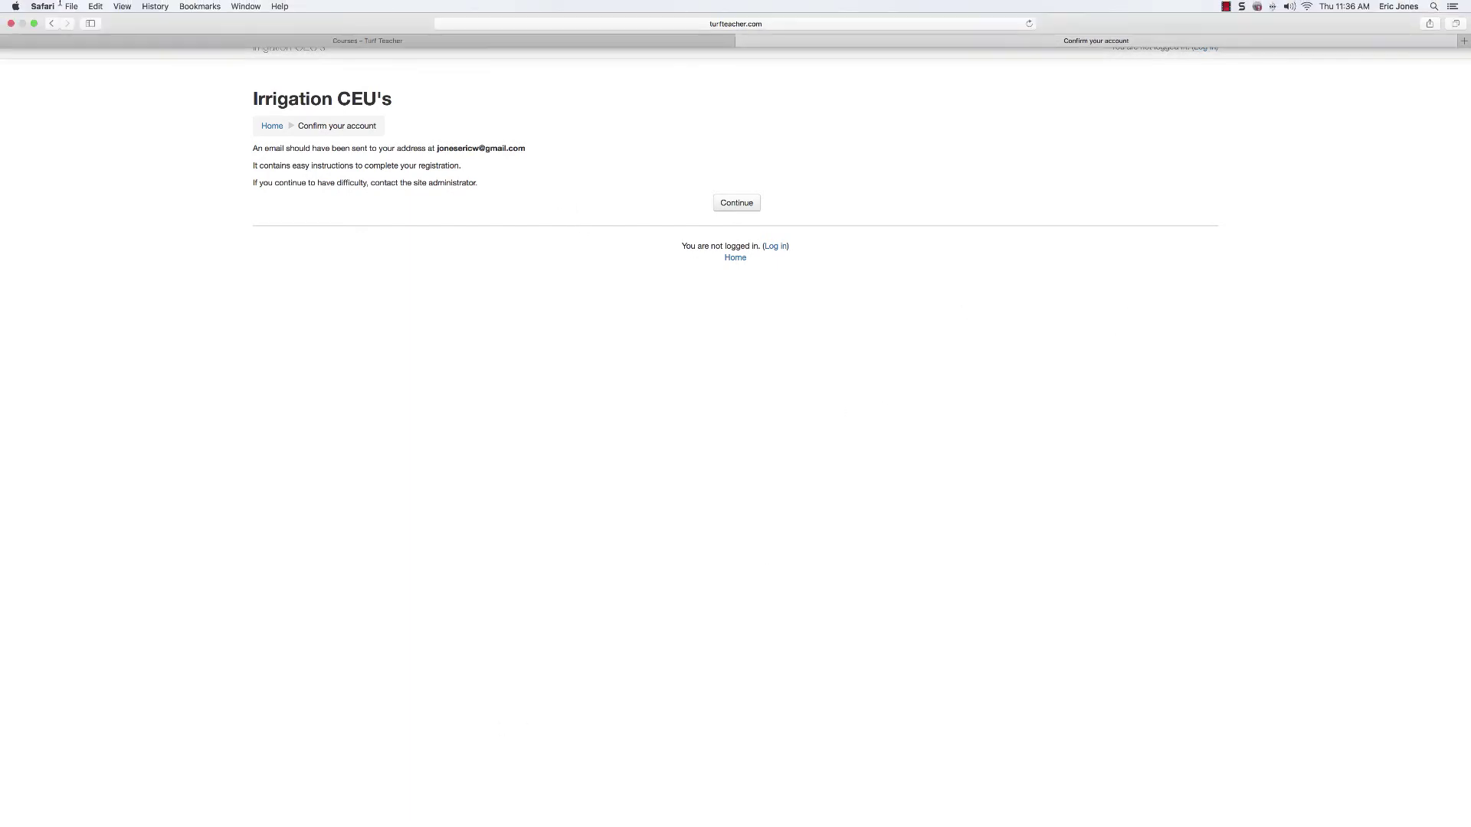
pyautogui.click(34, 24)
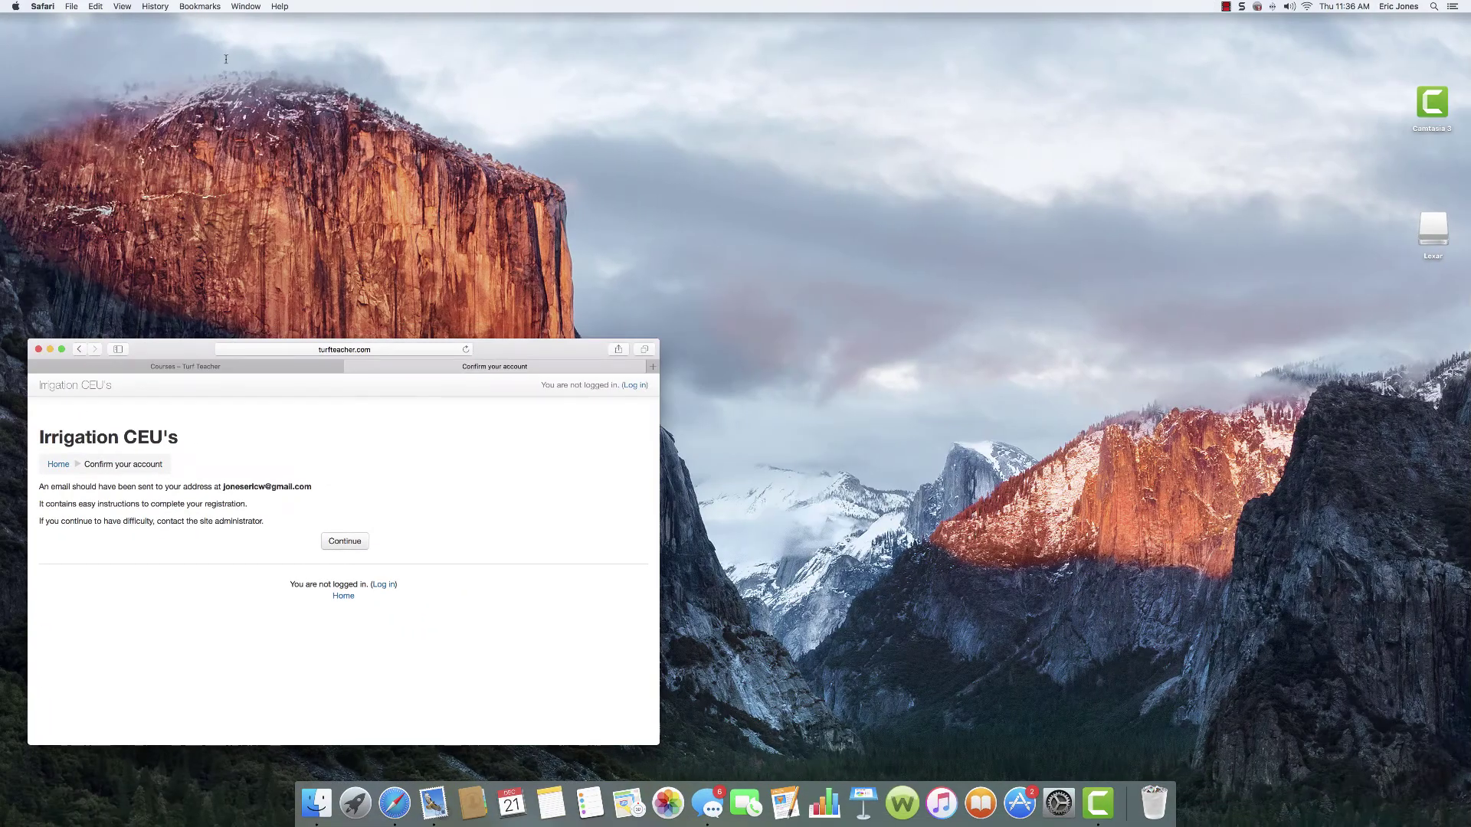
# Step: Open the Irrigation CEU's confirmation email in Gmail and follow its confirmation link in full-screen Safari
pyautogui.click(1226, 7)
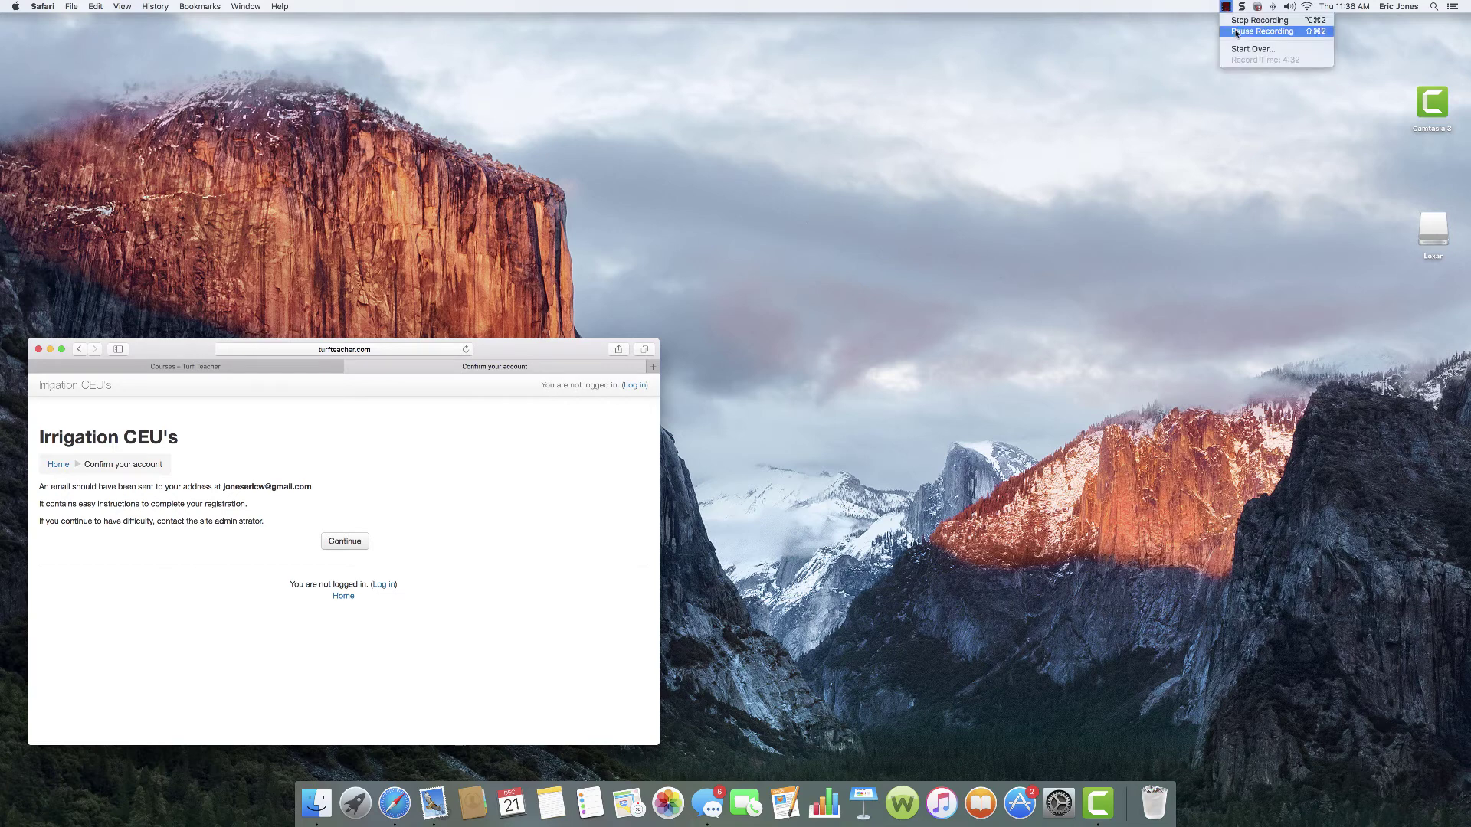
pyautogui.click(1236, 32)
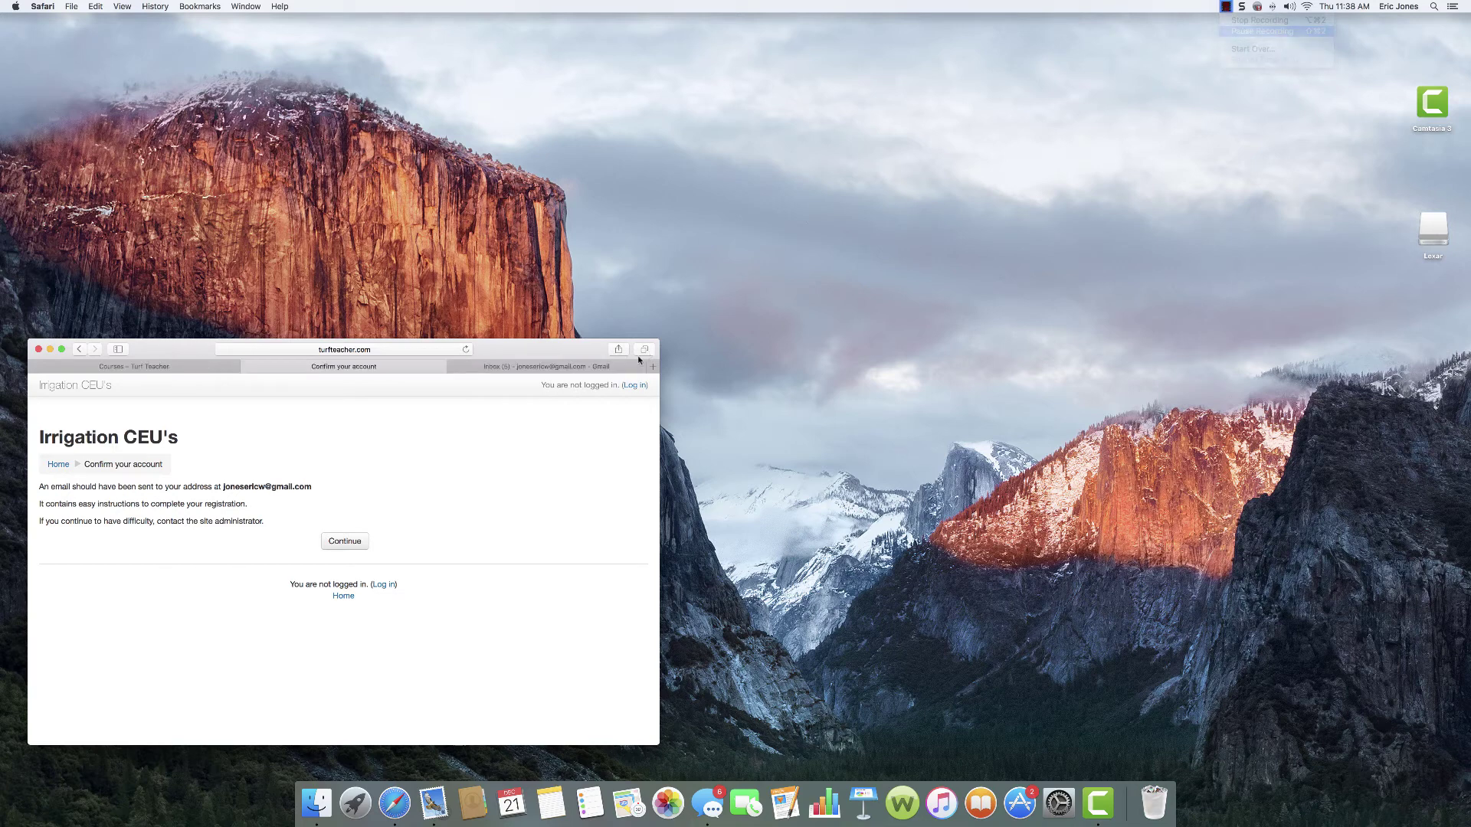
pyautogui.click(516, 371)
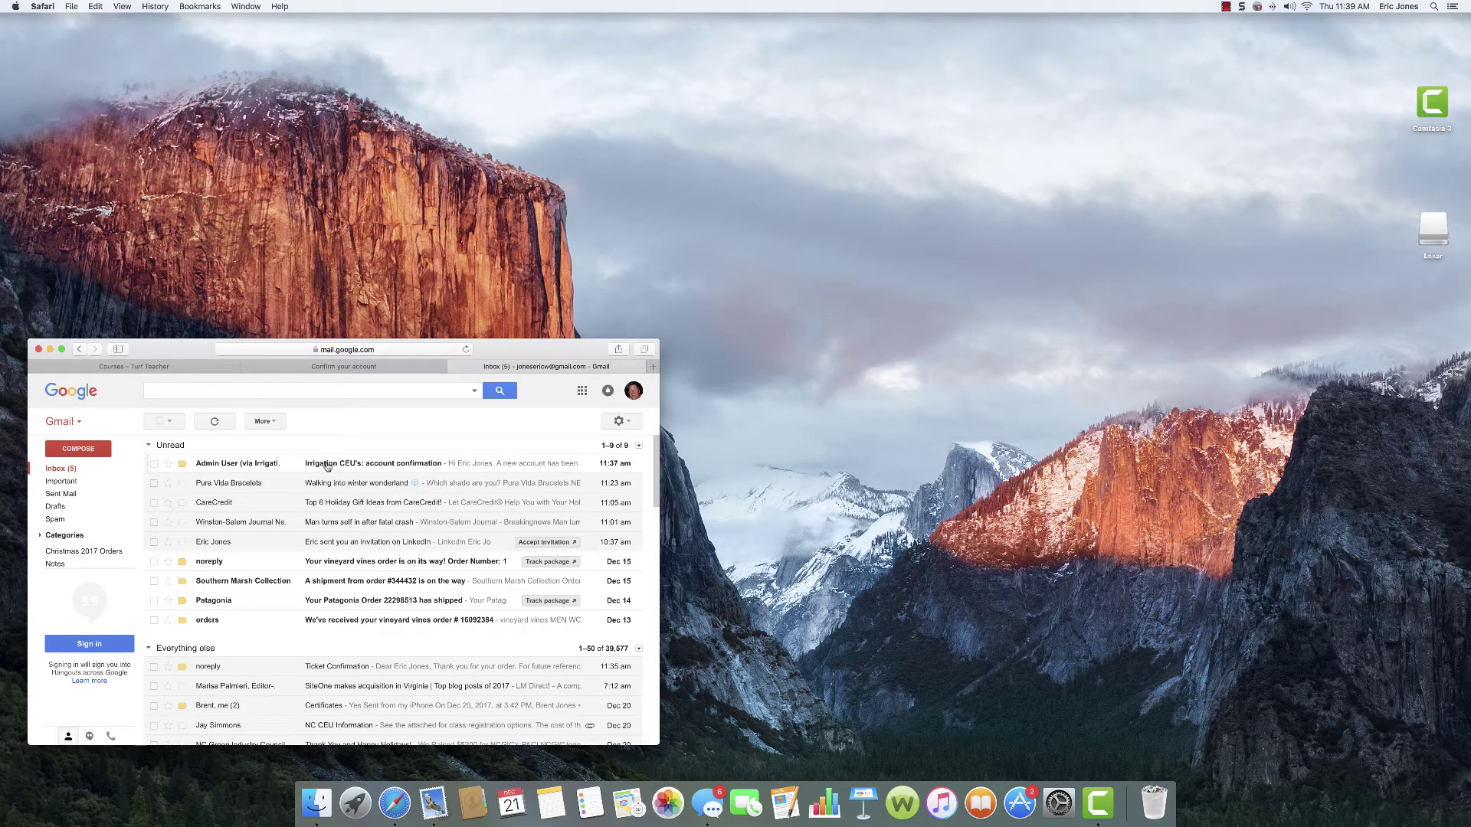
pyautogui.click(326, 465)
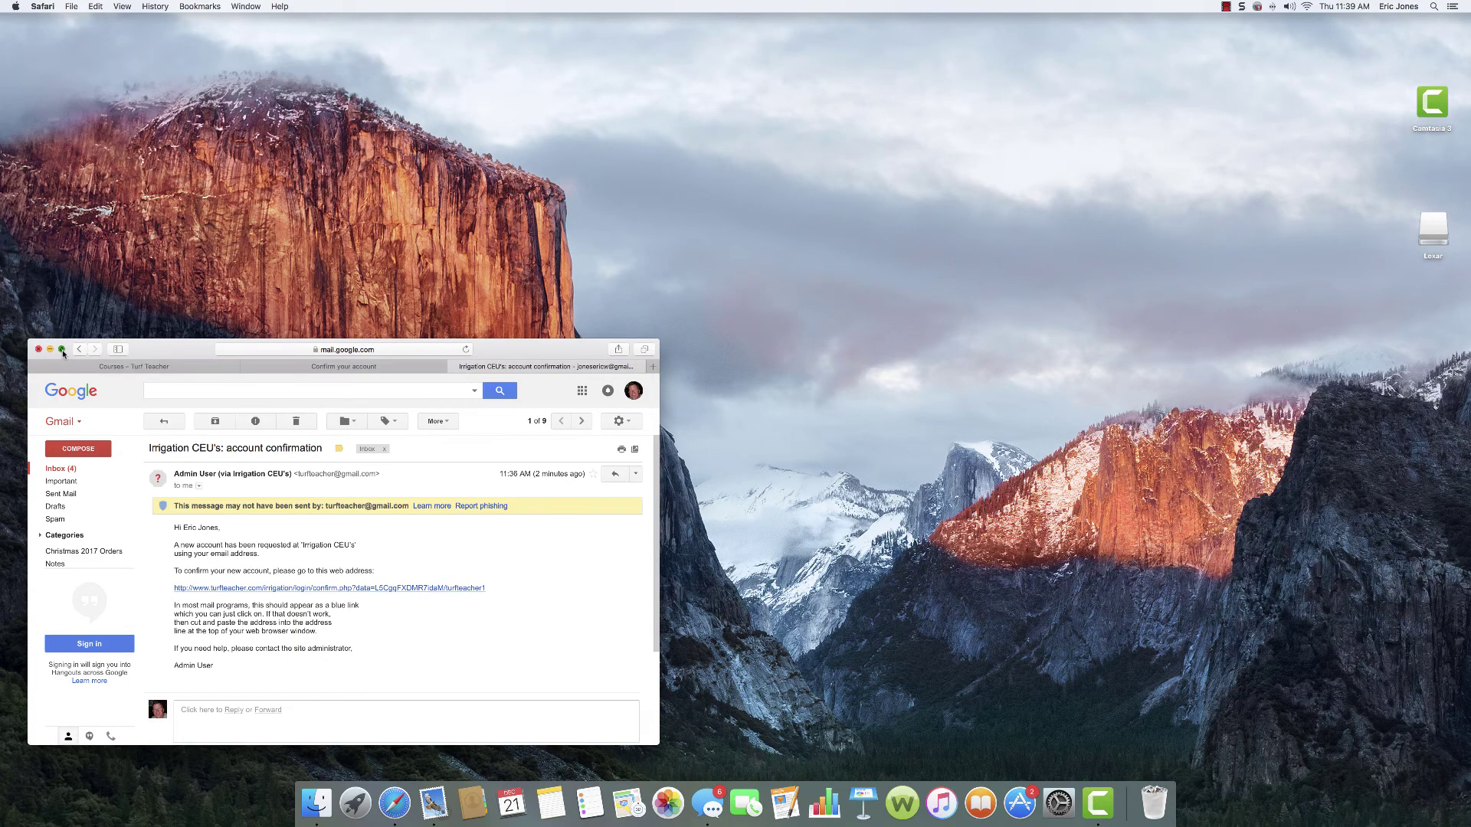
pyautogui.click(62, 349)
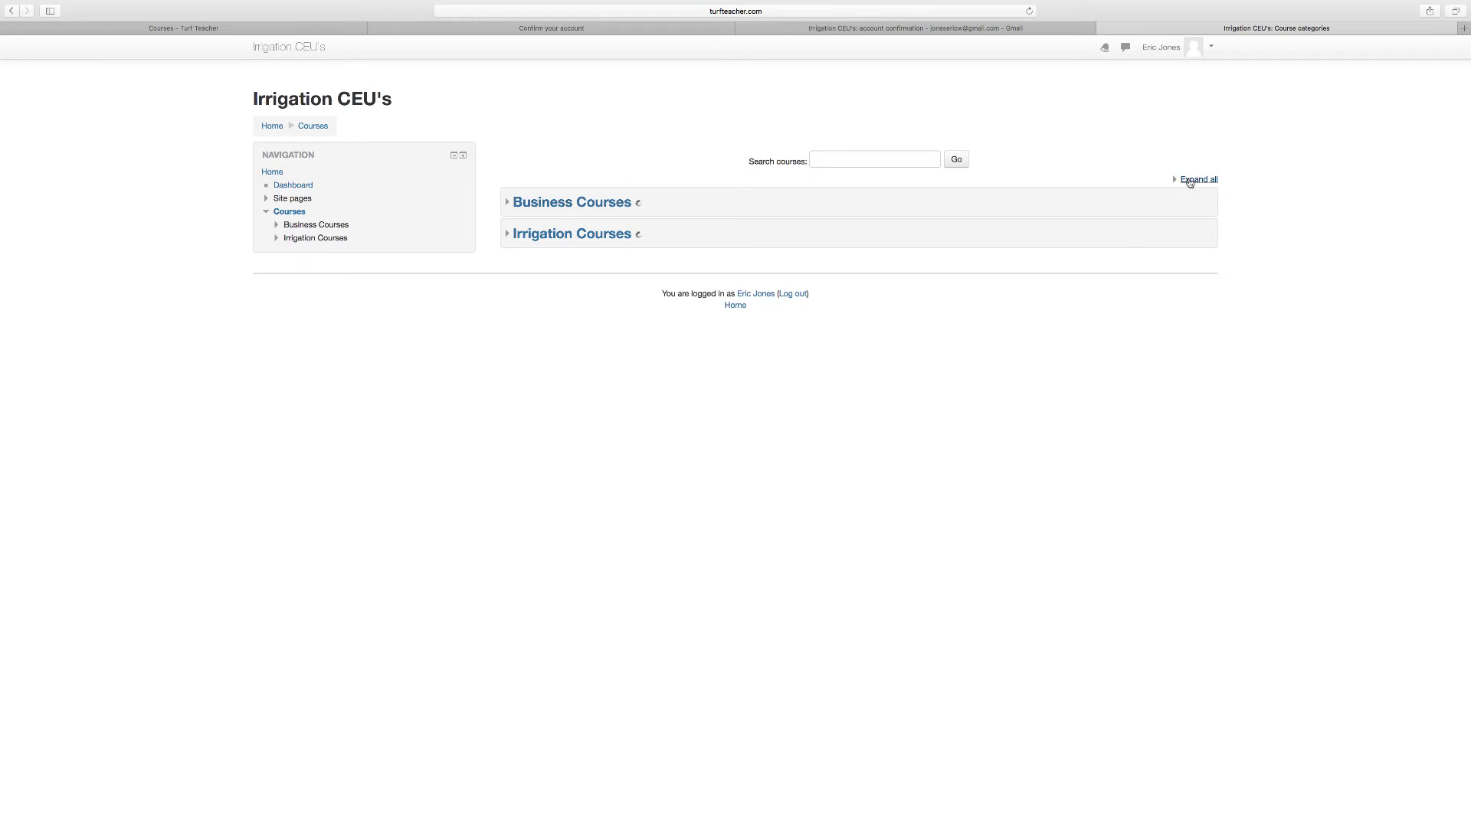
# Step: Expand all categories and open the YouTube for a Green Industry Business 11617 course
pyautogui.click(1189, 181)
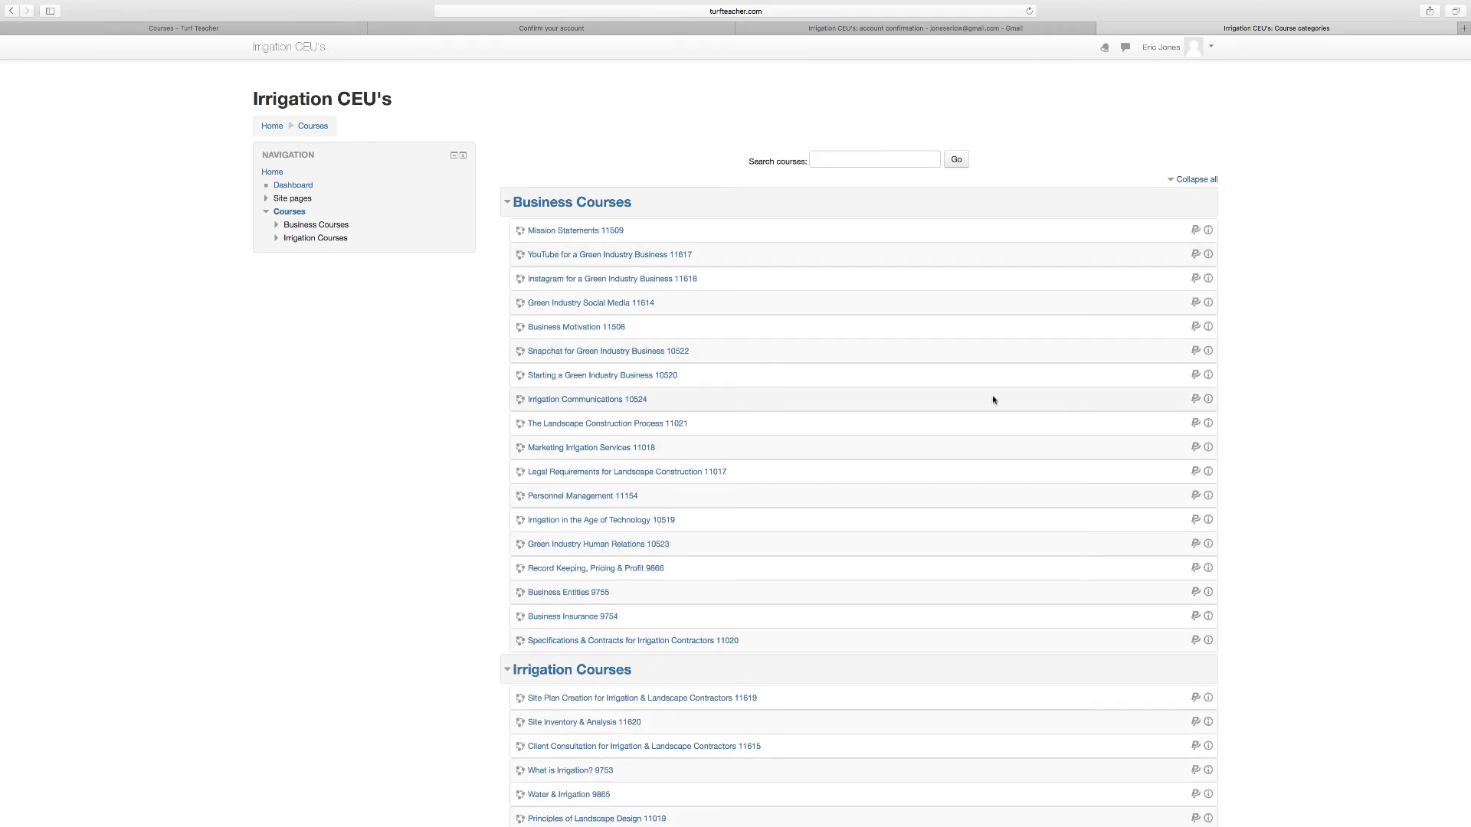
pyautogui.click(599, 257)
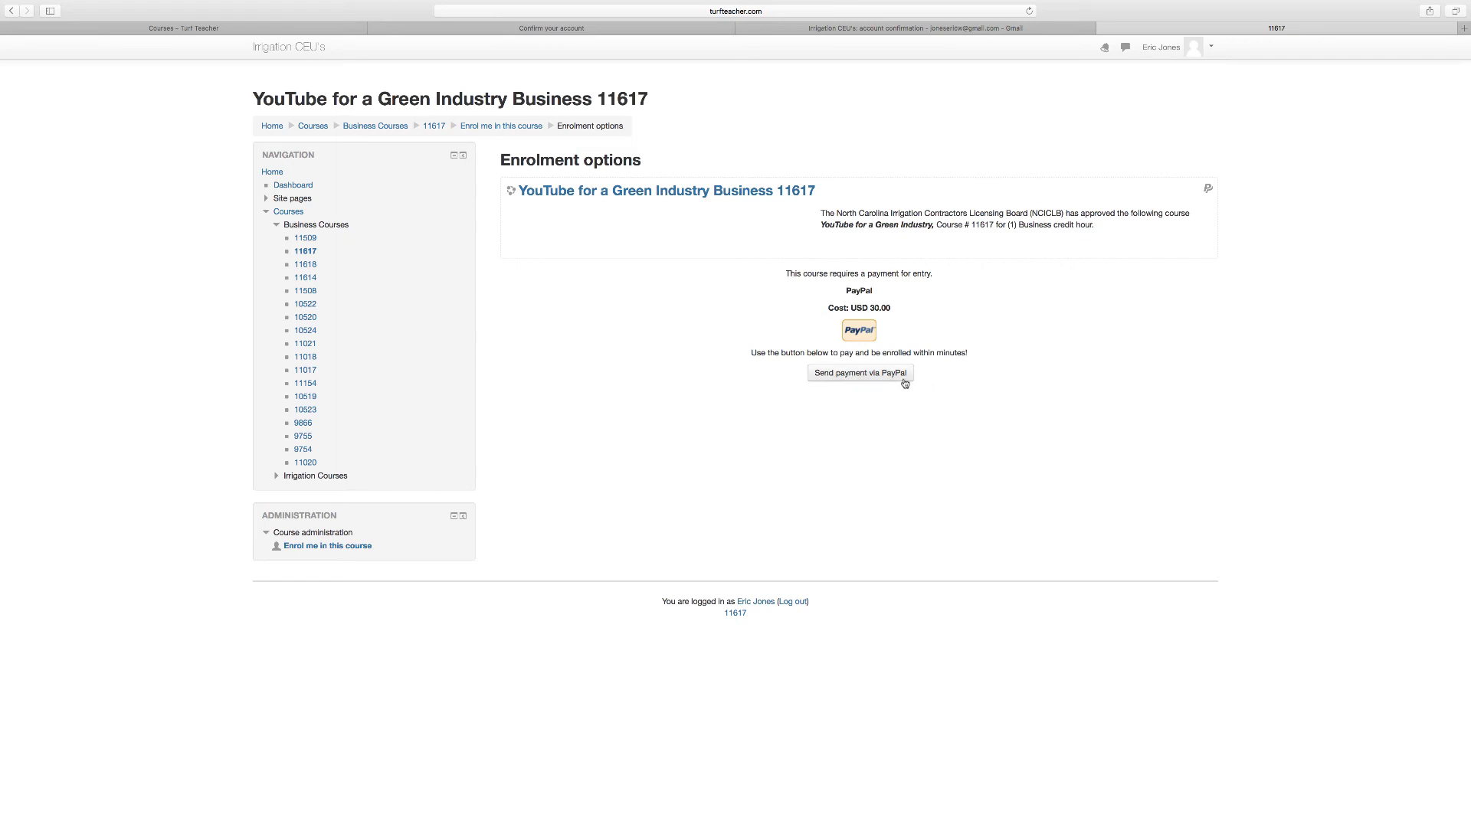
# Step: Send the $30.00 course payment via PayPal and leave full screen on the checkout page
pyautogui.click(855, 379)
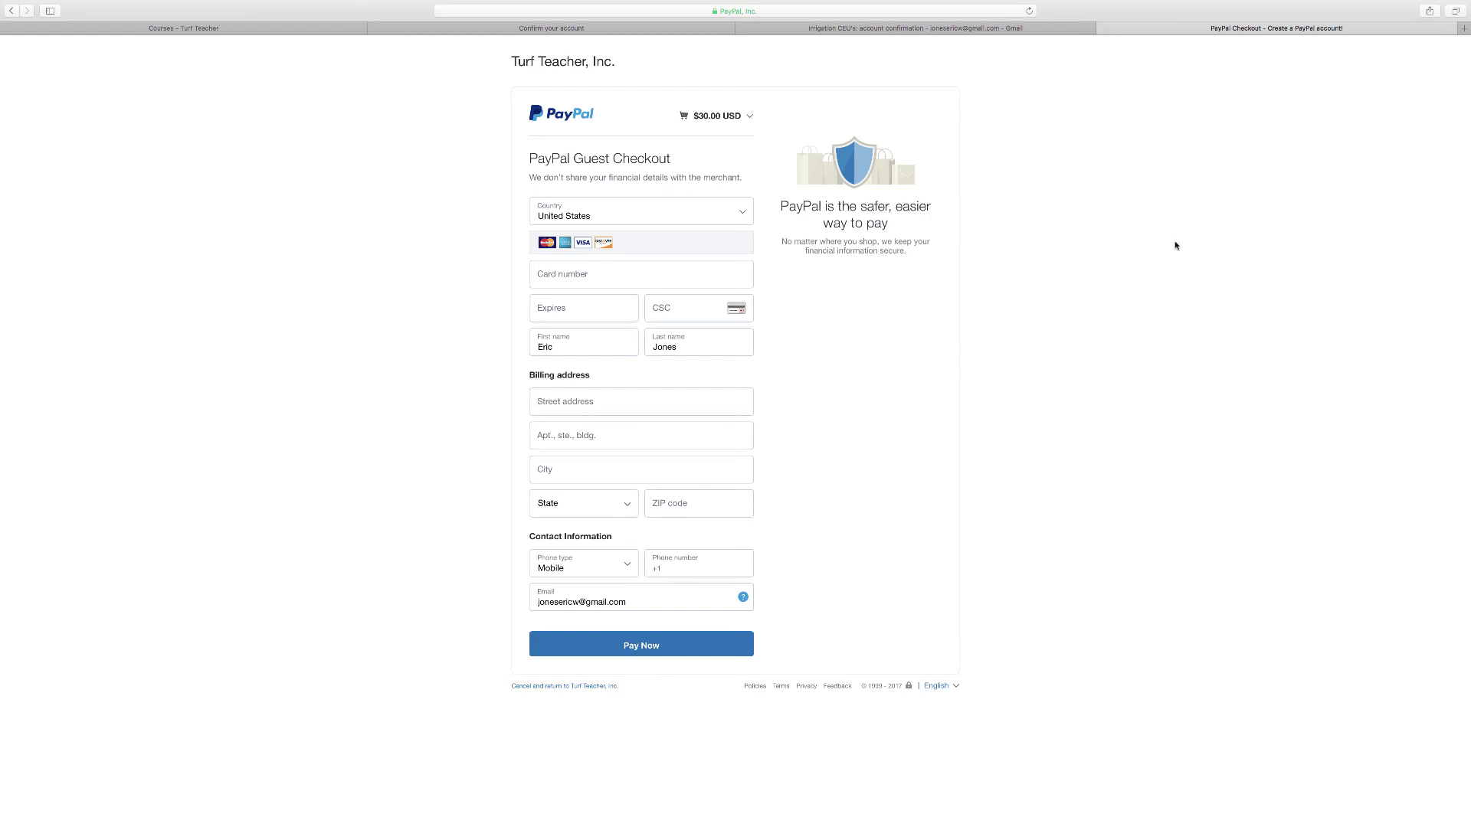
pyautogui.moveTo(519, 4)
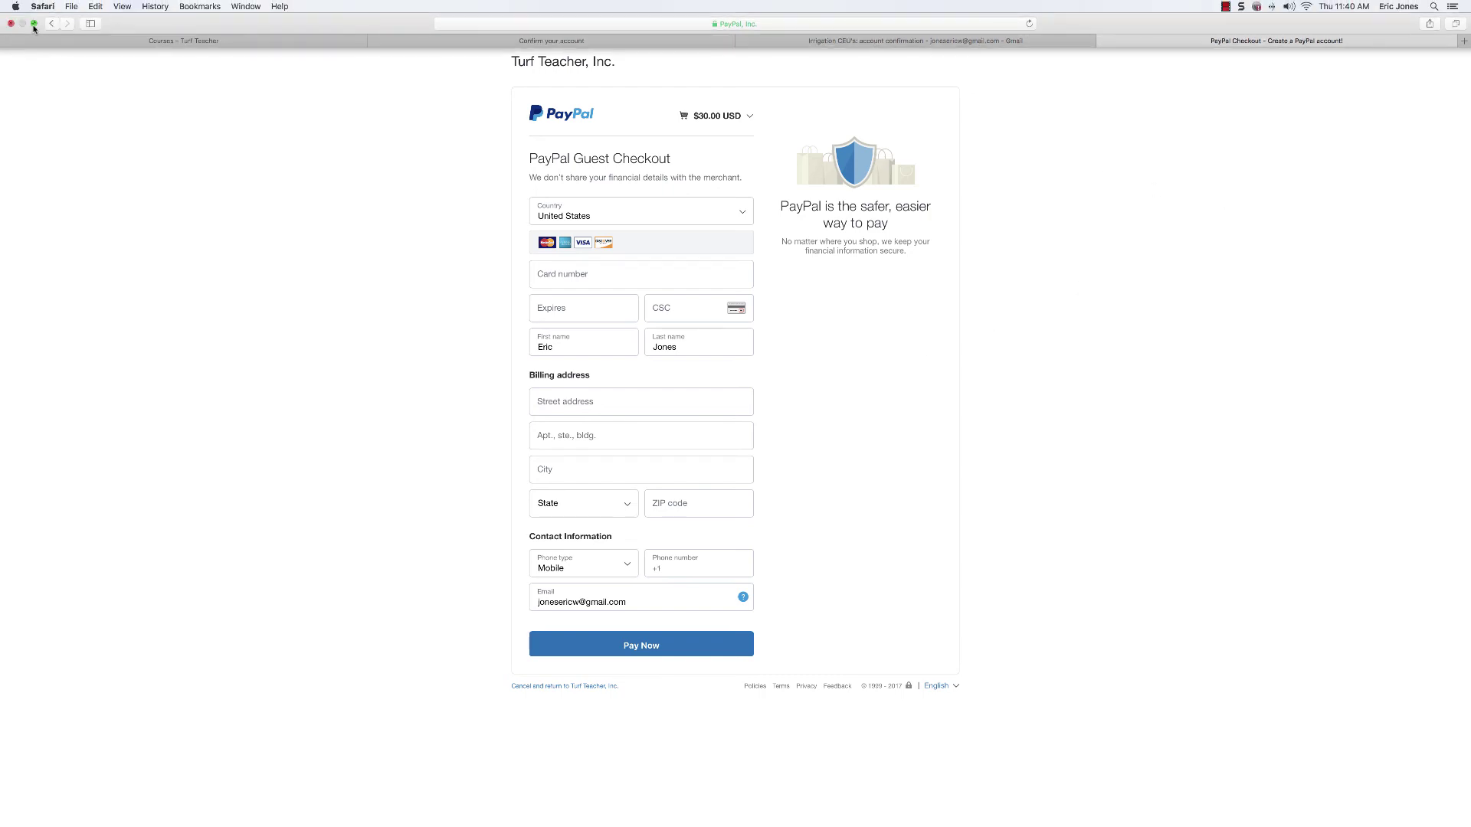
pyautogui.click(34, 23)
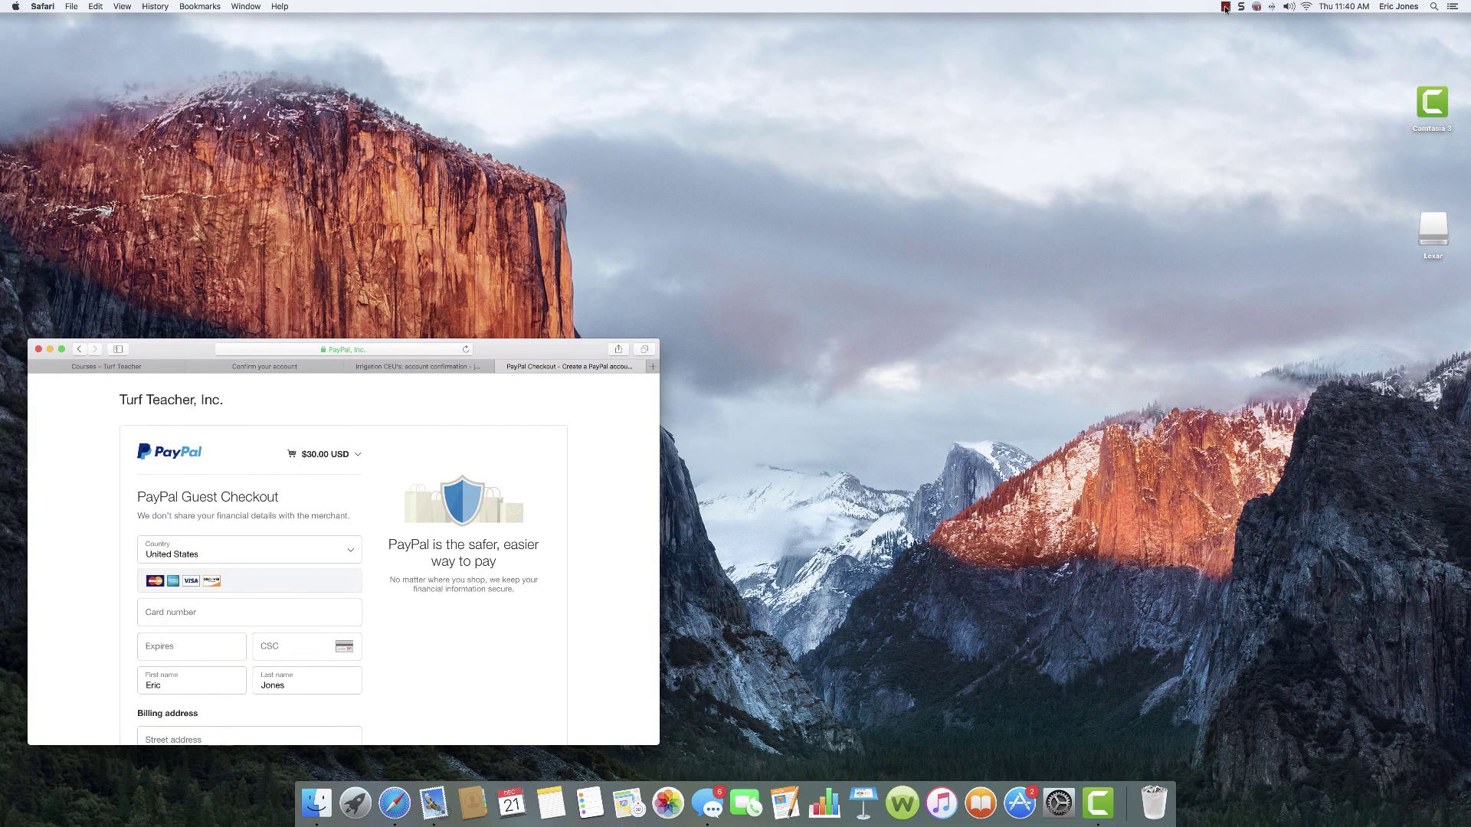
# Step: View the YouTube for a Green Industry Business 11617 course contents in full screen, then log out
pyautogui.click(1225, 6)
pyautogui.click(1228, 32)
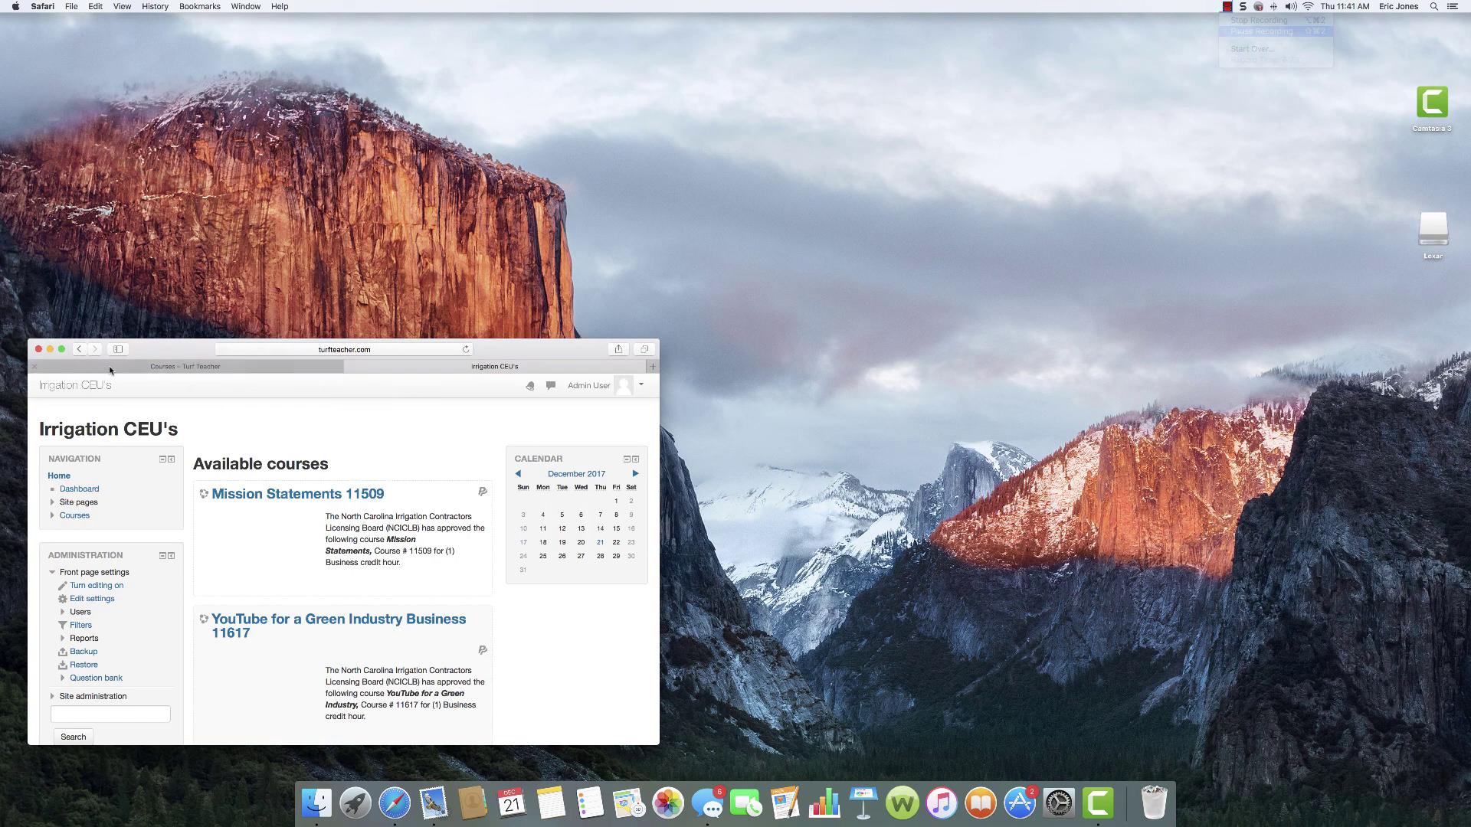
pyautogui.click(61, 350)
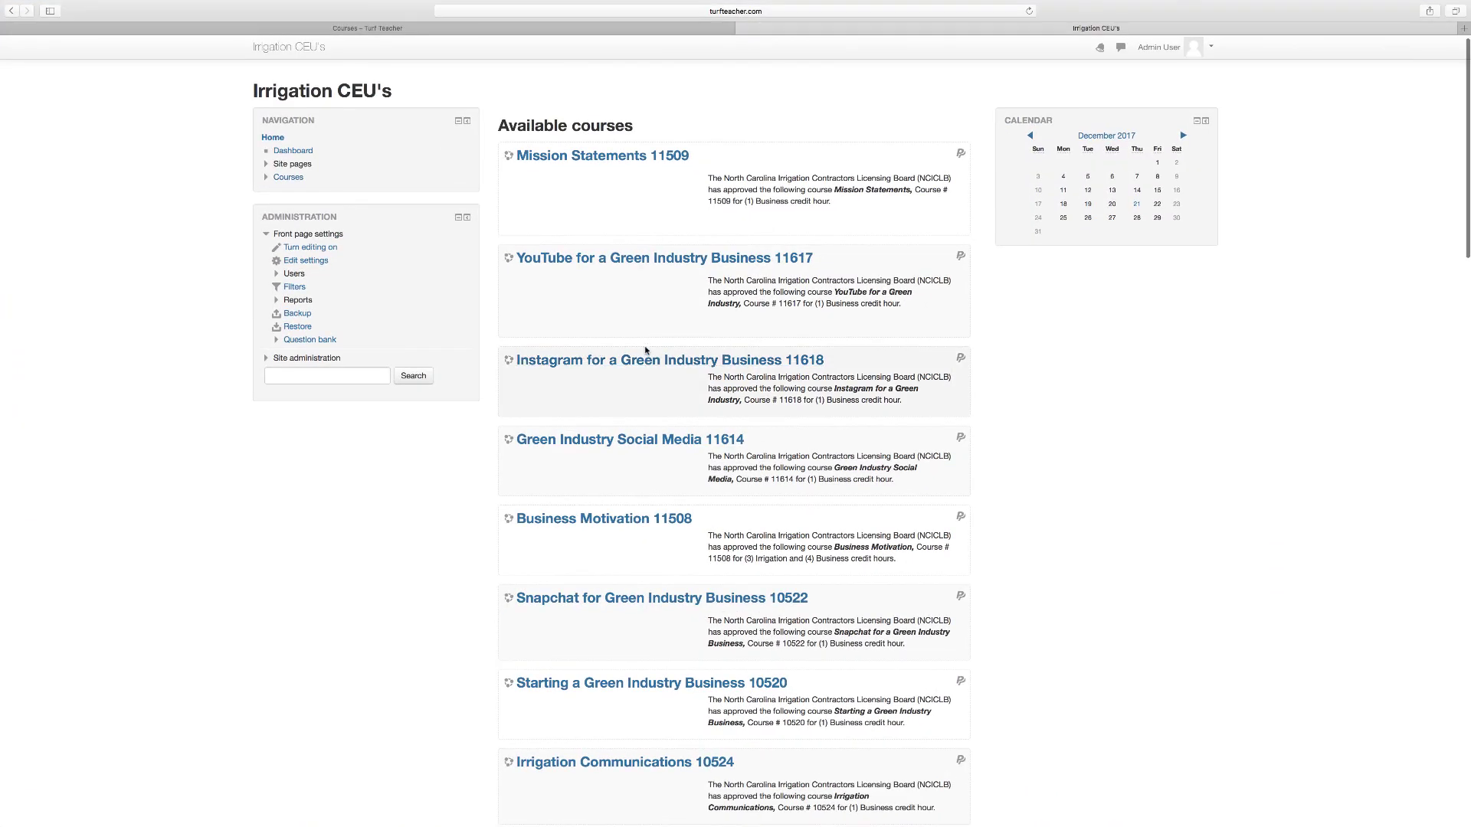
pyautogui.click(628, 261)
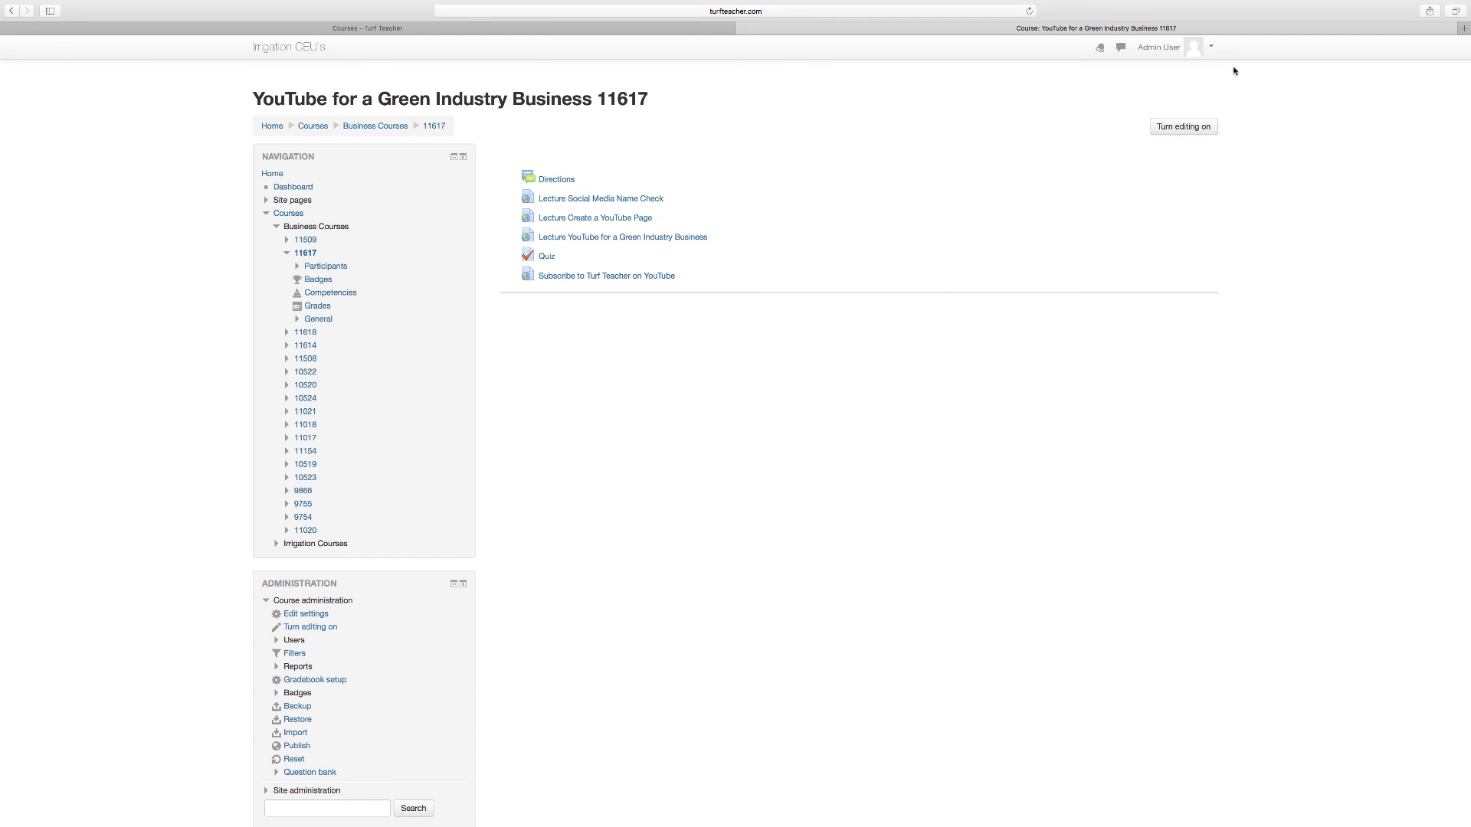
pyautogui.click(1211, 48)
pyautogui.click(1164, 175)
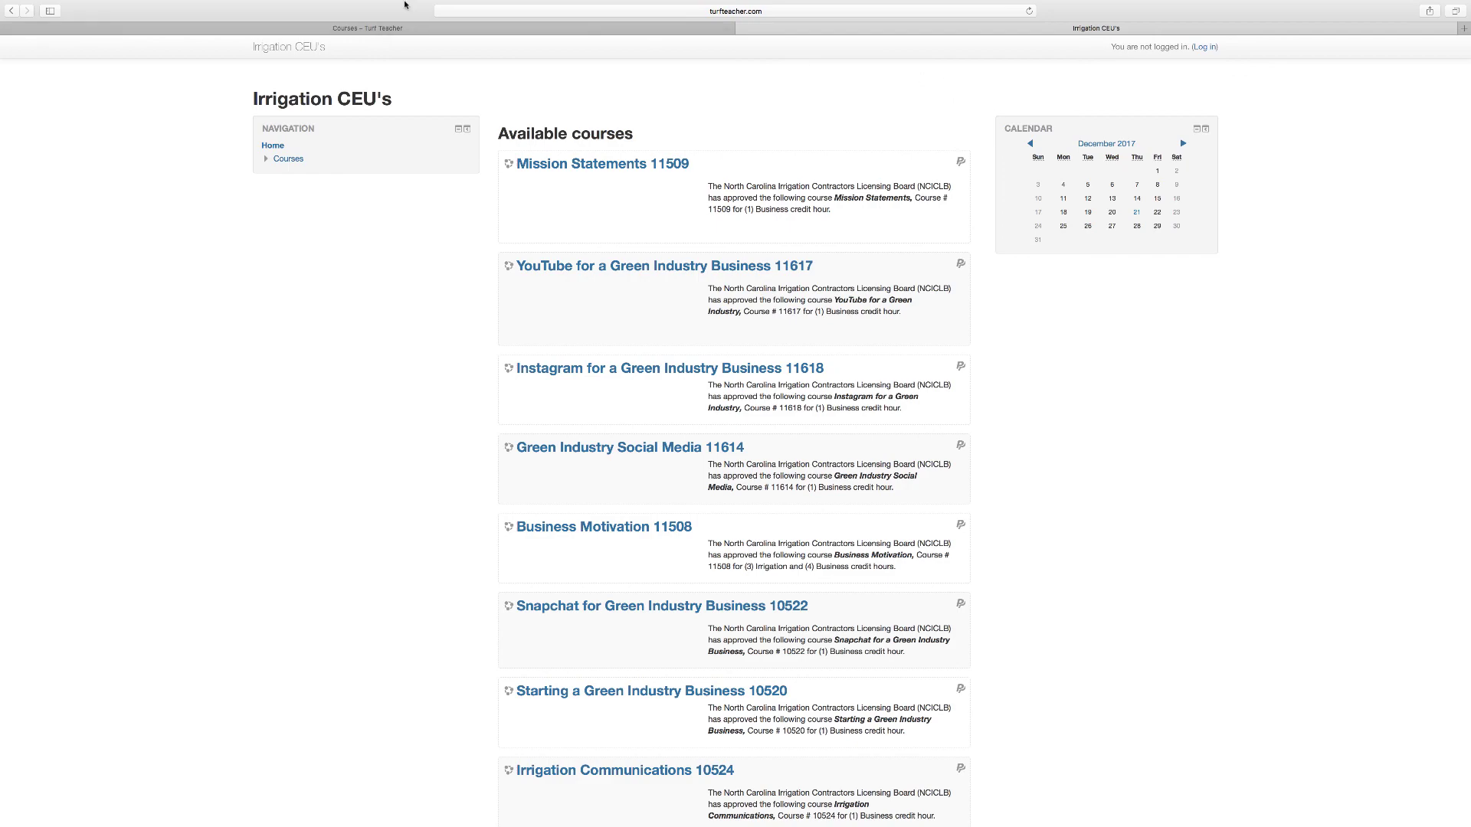
# Step: Go from the Courses – Turf Teacher tab to the site's Home page, then exit full screen
pyautogui.click(432, 42)
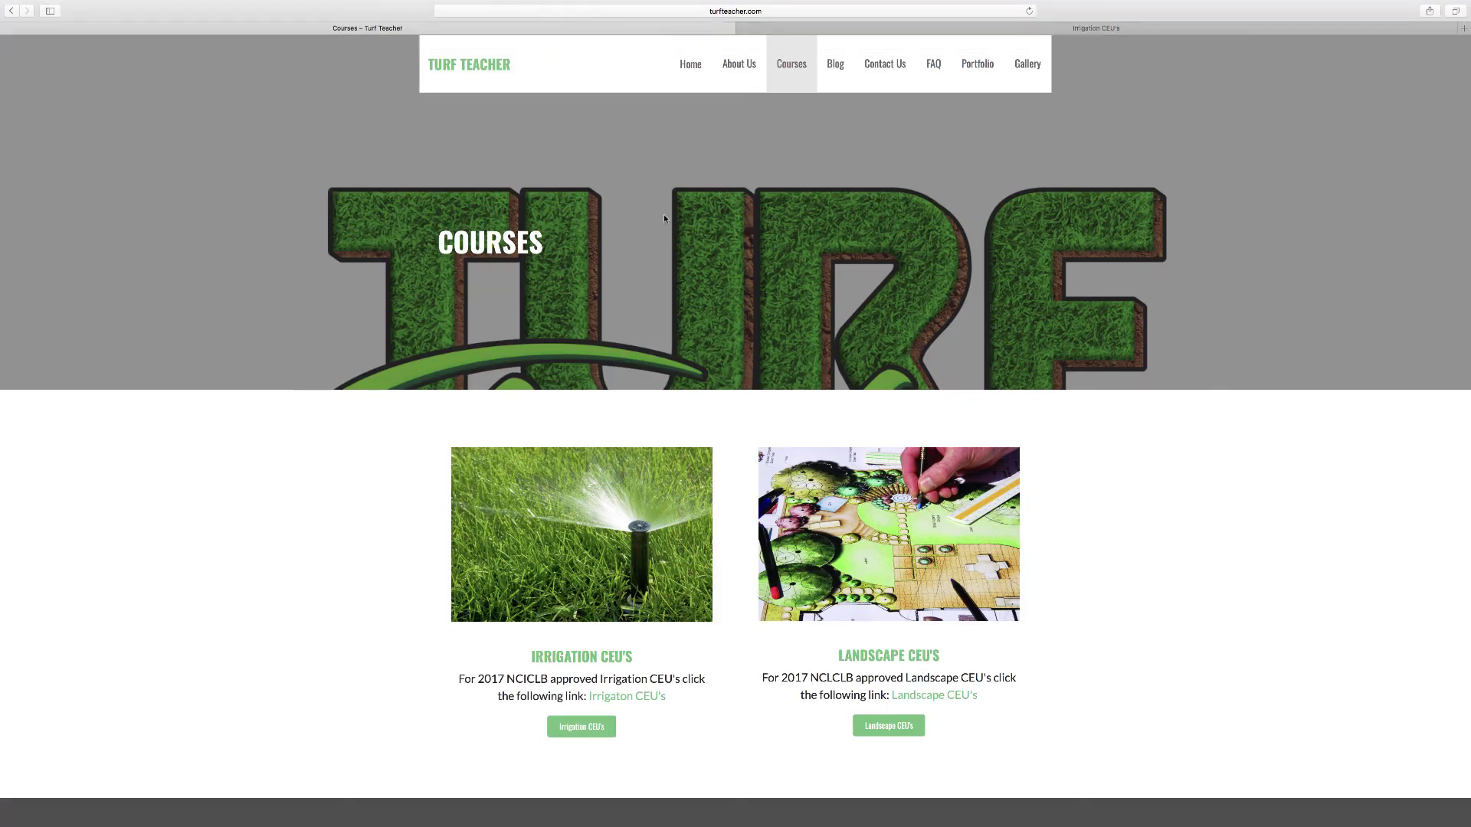
pyautogui.click(695, 70)
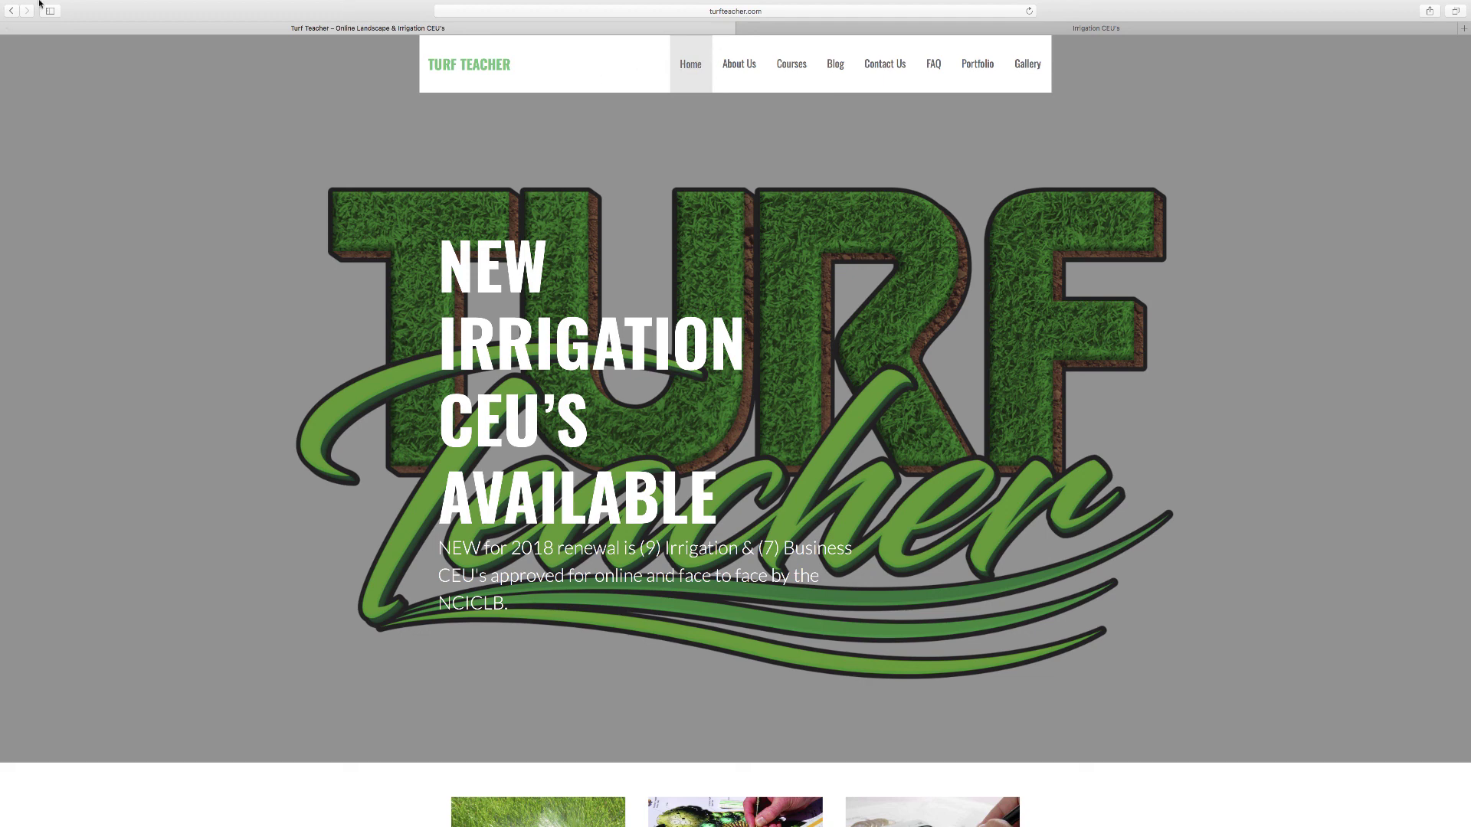
pyautogui.click(34, 23)
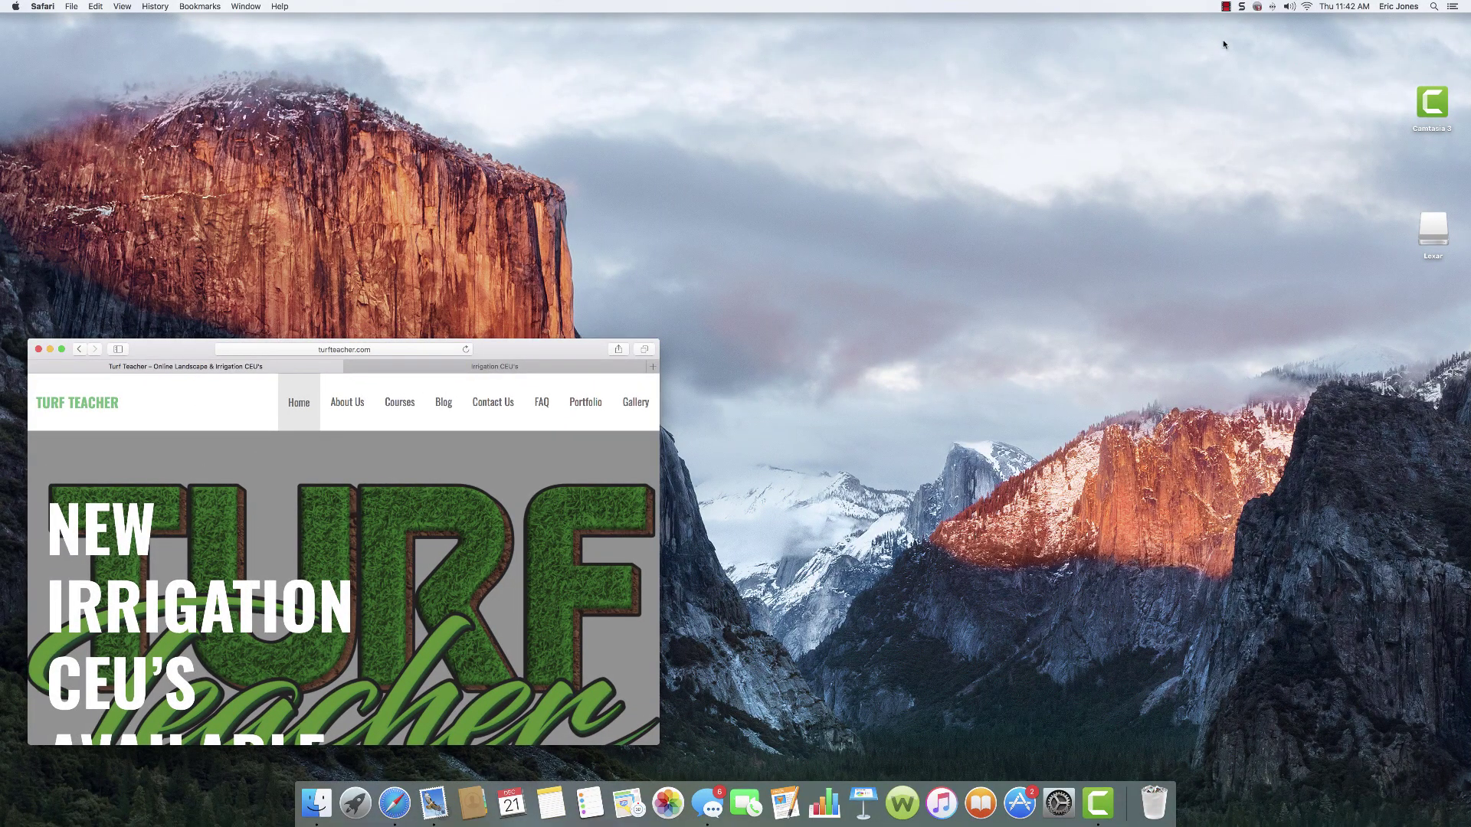
pyautogui.click(1227, 9)
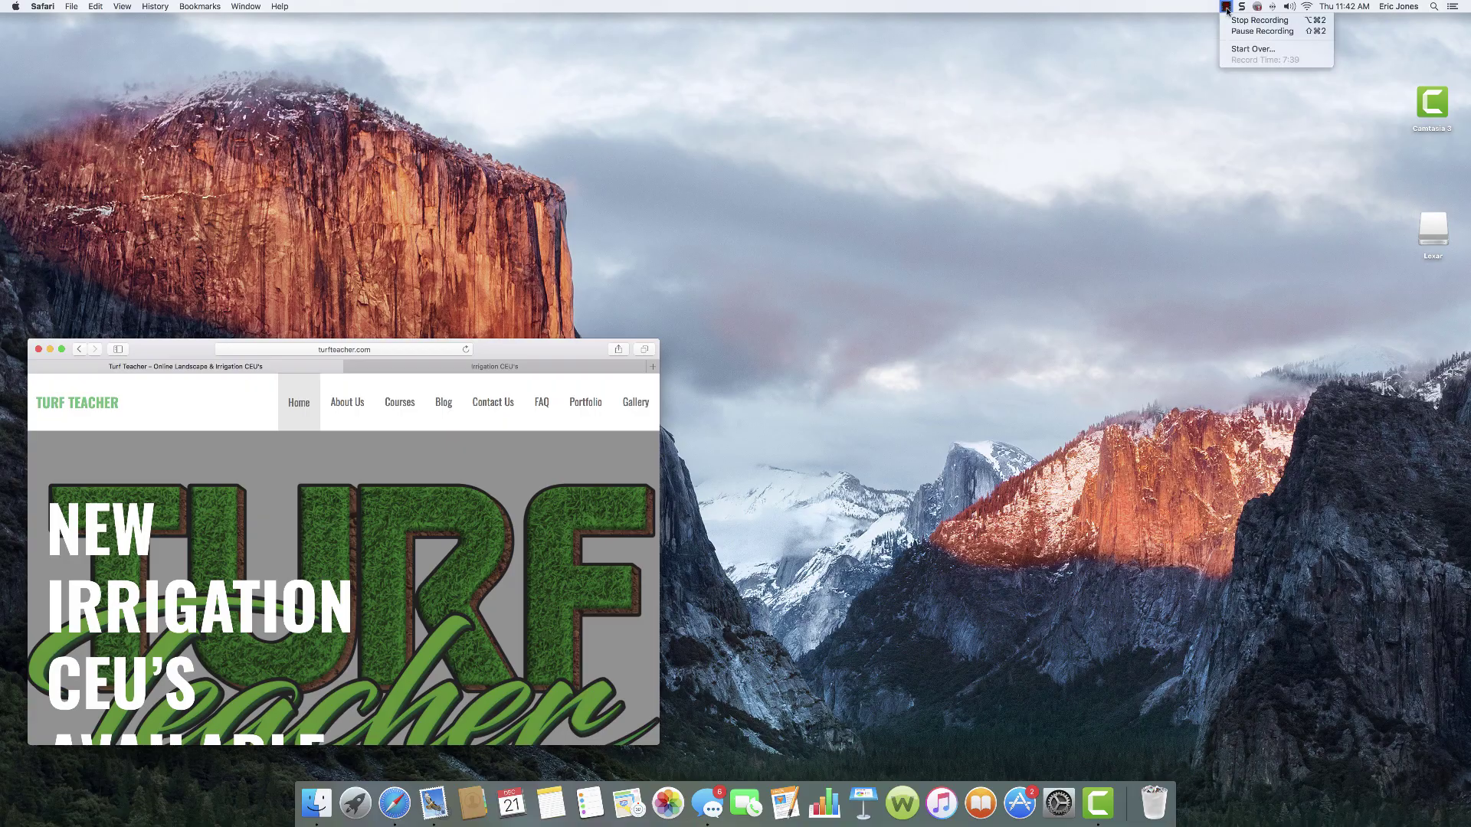